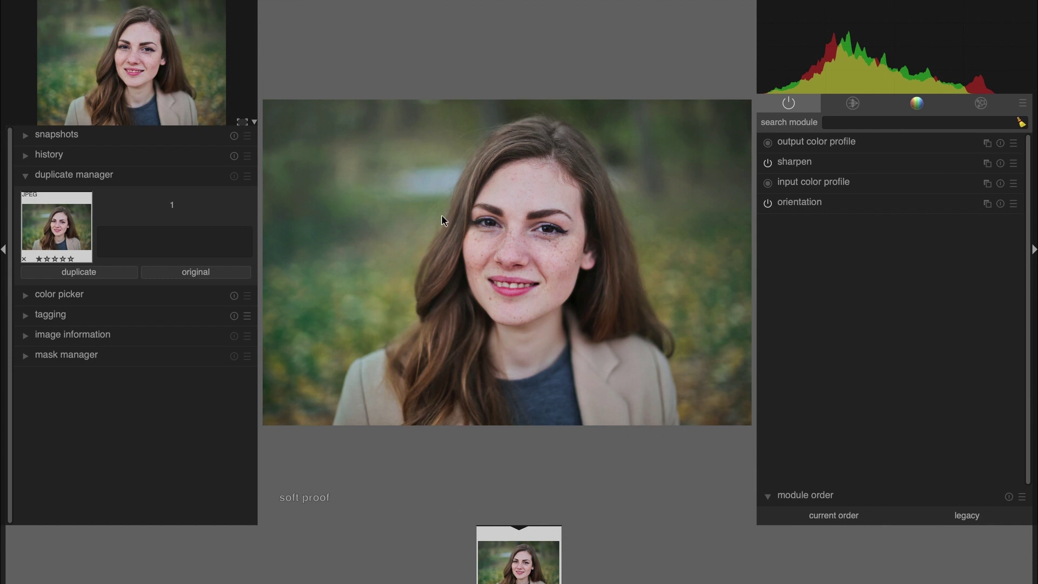
- Compare the facial detail up close with the sharpen module switched off and back on
{"action": "key", "text": "ctrl+h"}
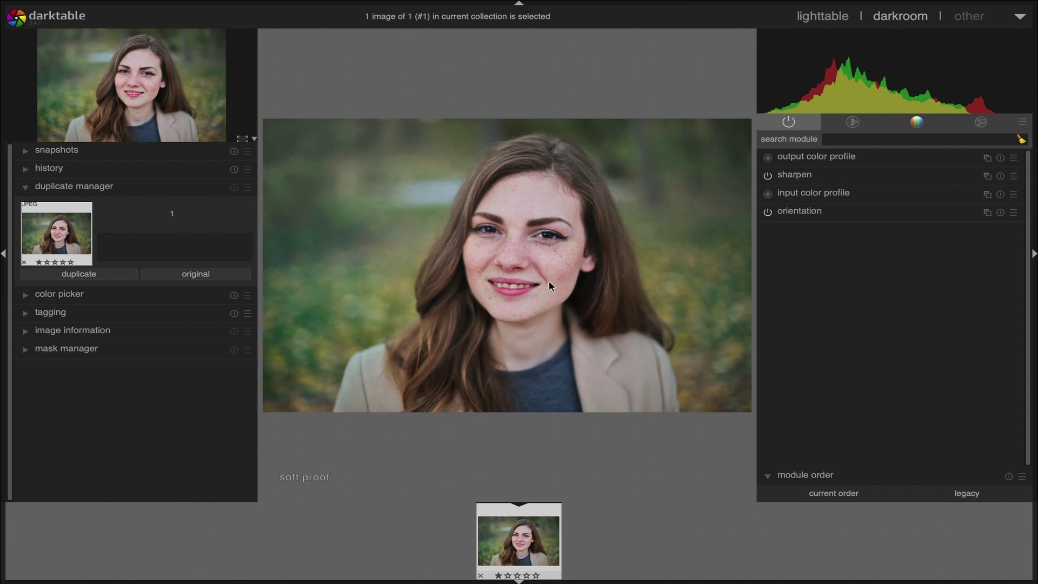
{"action": "scroll", "coordinate": [515, 269], "scroll_direction": "up", "scroll_amount": 3}
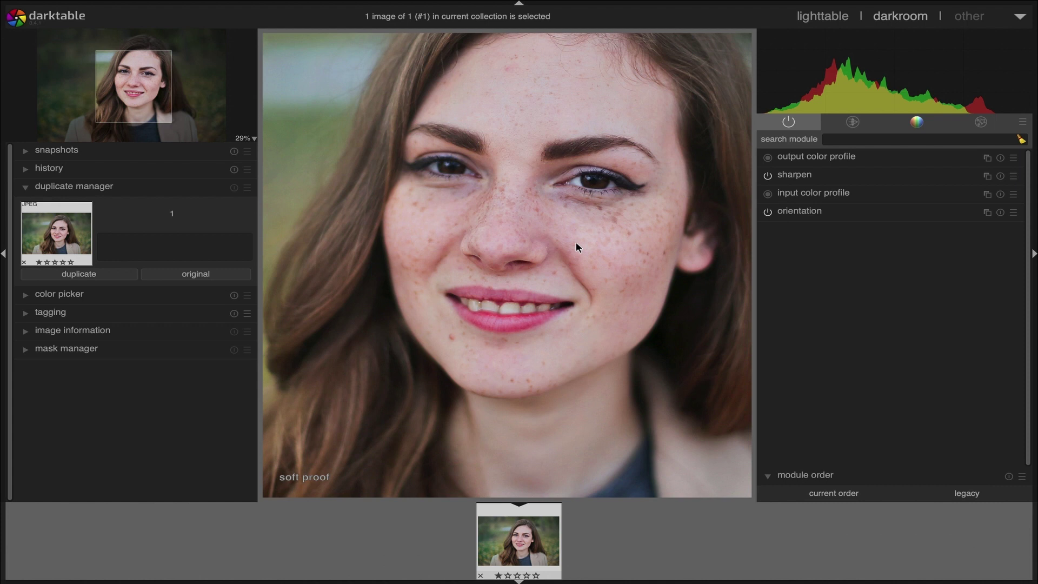
{"action": "scroll", "coordinate": [576, 241], "scroll_direction": "up", "scroll_amount": 1}
{"action": "left_click_drag", "start_coordinate": [583, 234], "coordinate": [569, 259]}
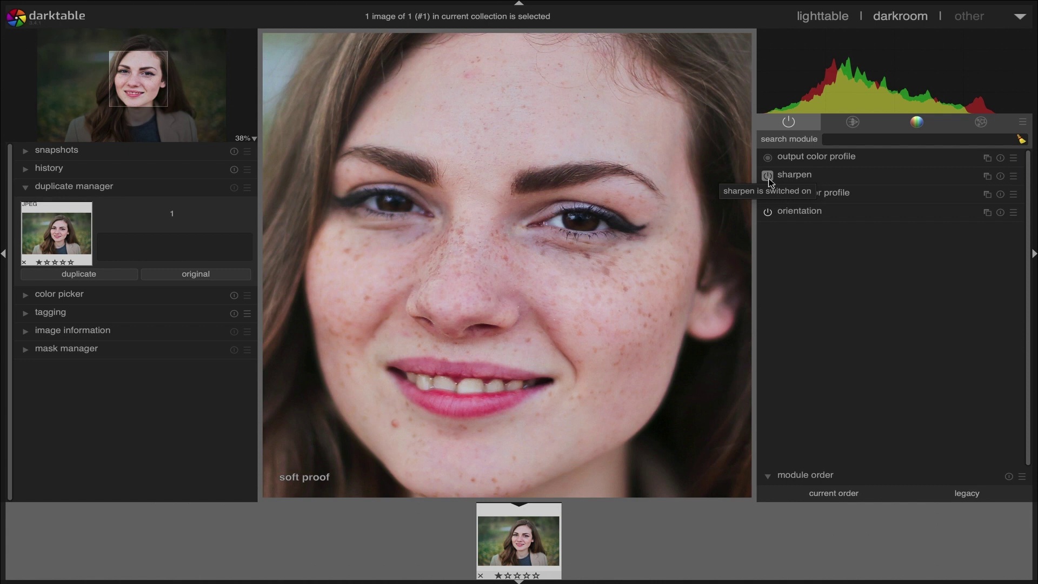
{"action": "left_click", "coordinate": [769, 180]}
{"action": "scroll", "coordinate": [614, 261], "scroll_direction": "up", "scroll_amount": 3}
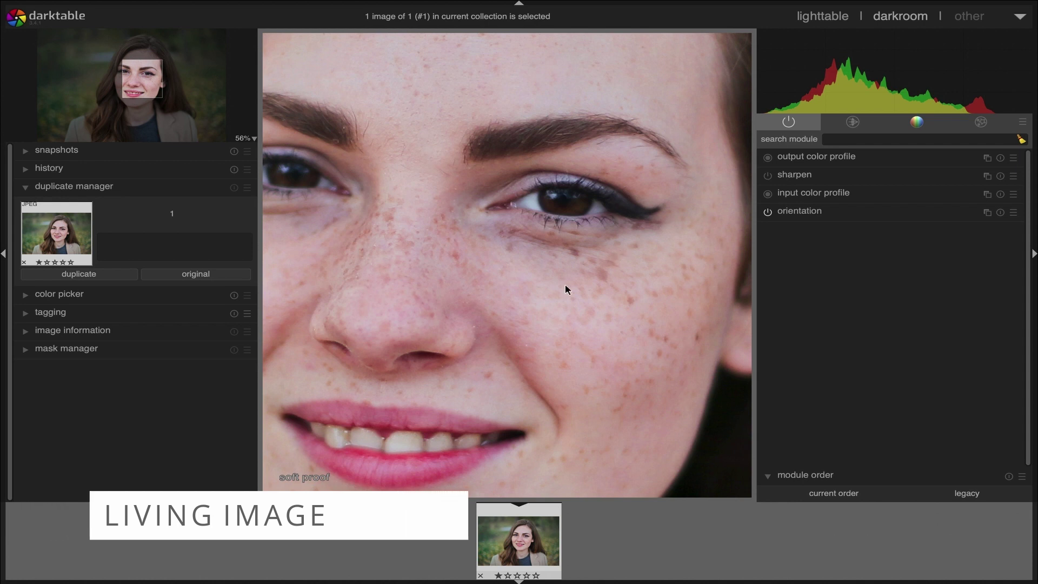
{"action": "left_click", "coordinate": [768, 176]}
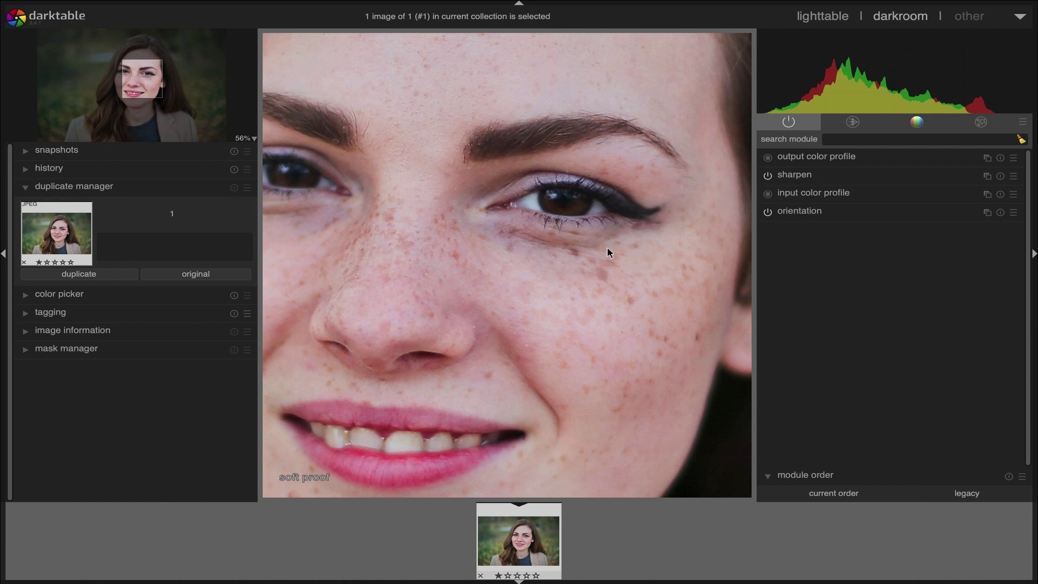
{"action": "scroll", "coordinate": [593, 256], "scroll_direction": "down", "scroll_amount": 1}
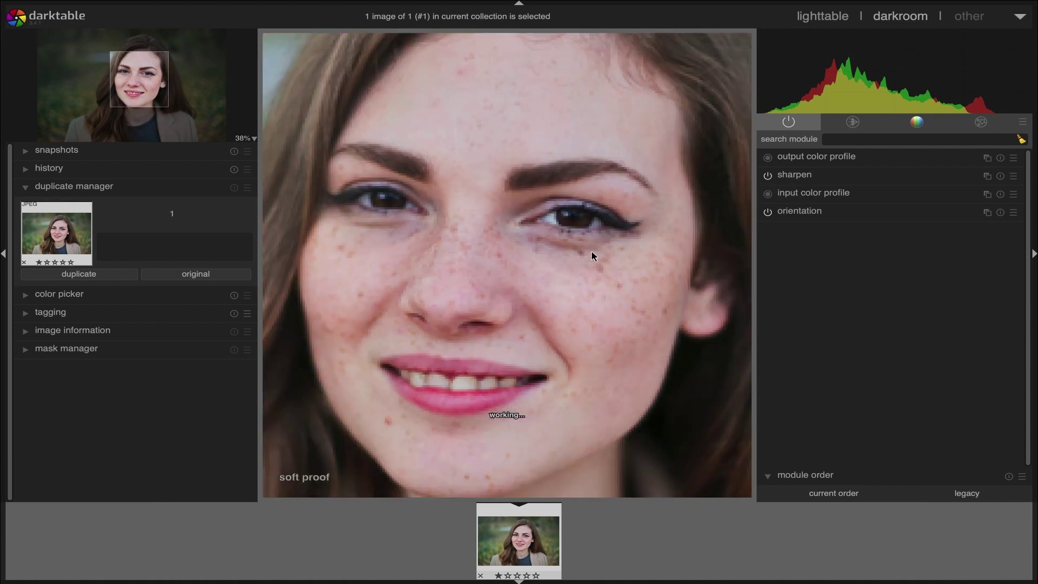
{"action": "scroll", "coordinate": [592, 256], "scroll_direction": "down", "scroll_amount": 1}
{"action": "scroll", "coordinate": [592, 256], "scroll_direction": "down", "scroll_amount": 1}
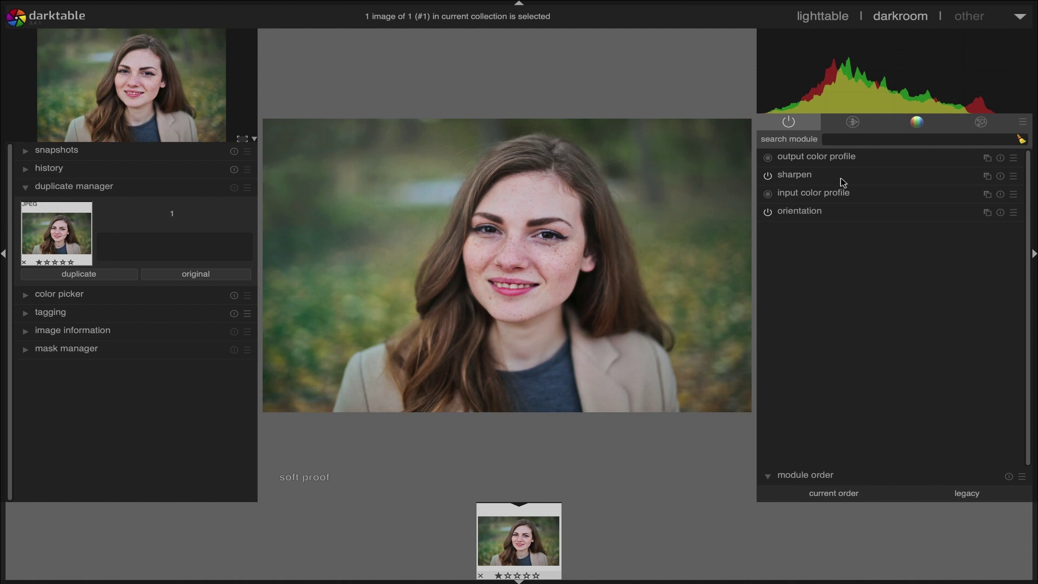
- Create a new instance of the sharpen module
{"action": "left_click", "coordinate": [827, 178]}
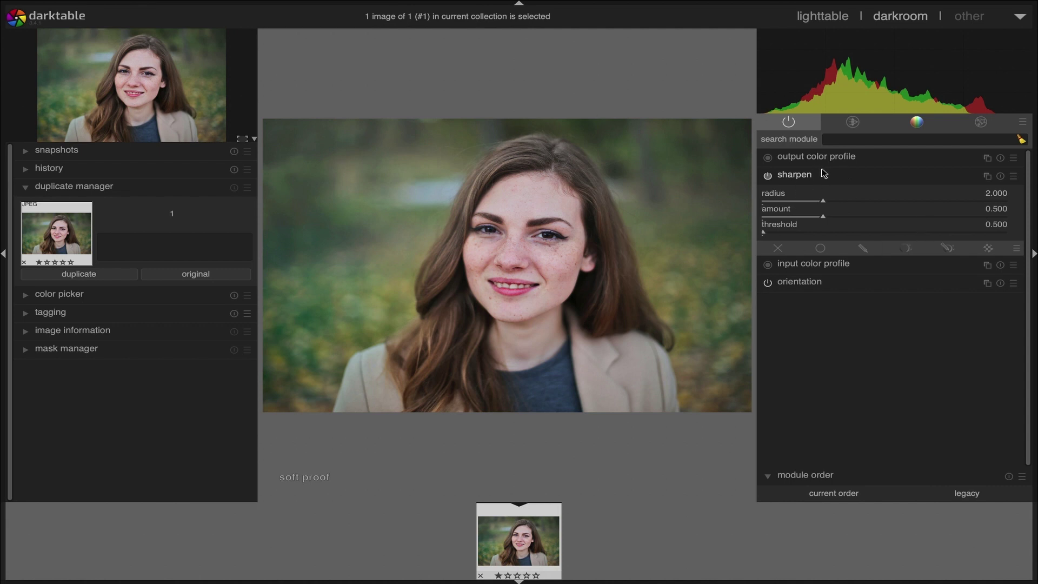
{"action": "left_click", "coordinate": [826, 177]}
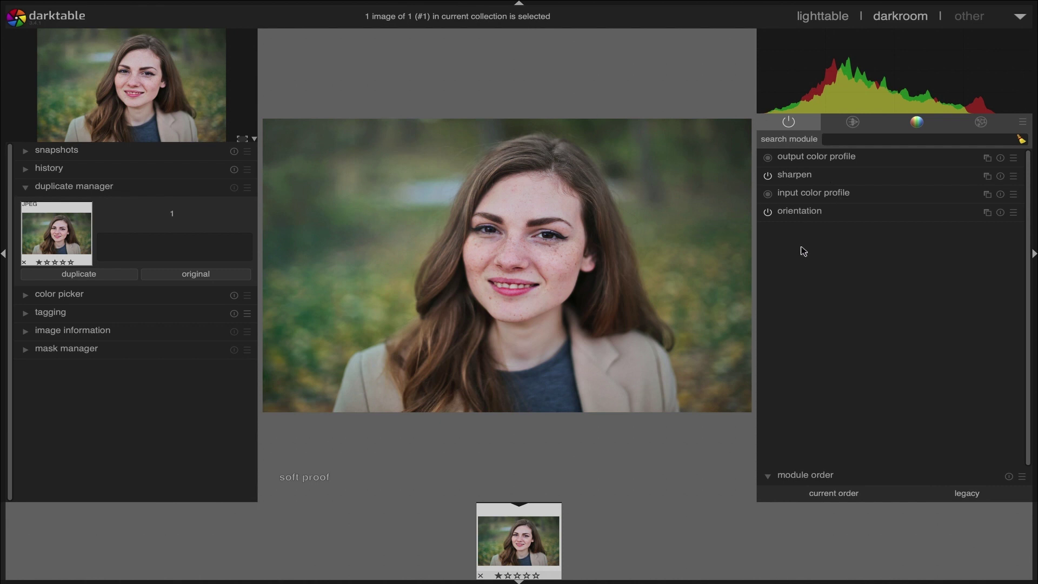
{"action": "left_click", "coordinate": [820, 179]}
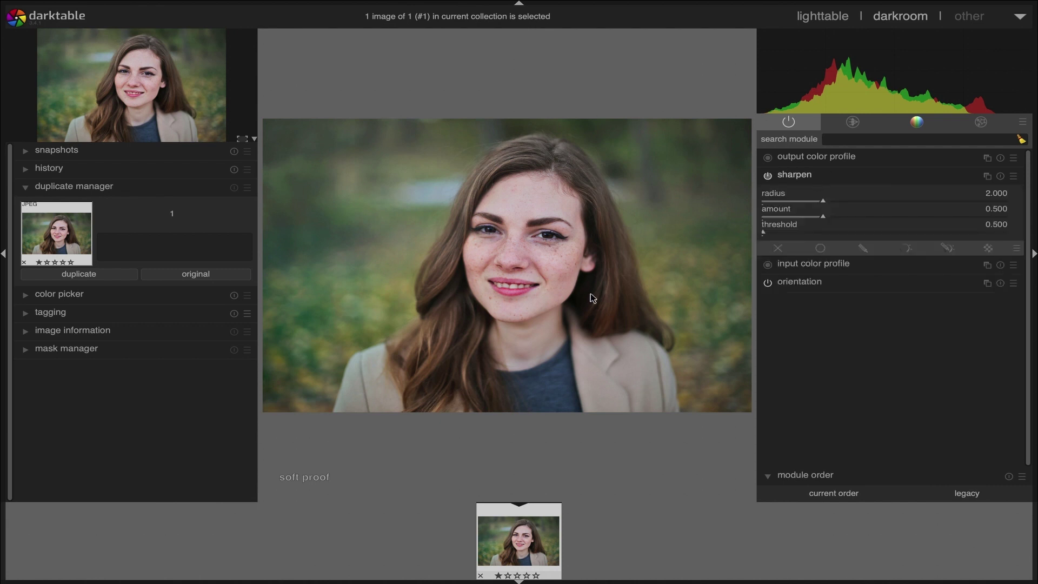
{"action": "scroll", "coordinate": [589, 296], "scroll_direction": "up", "scroll_amount": 1}
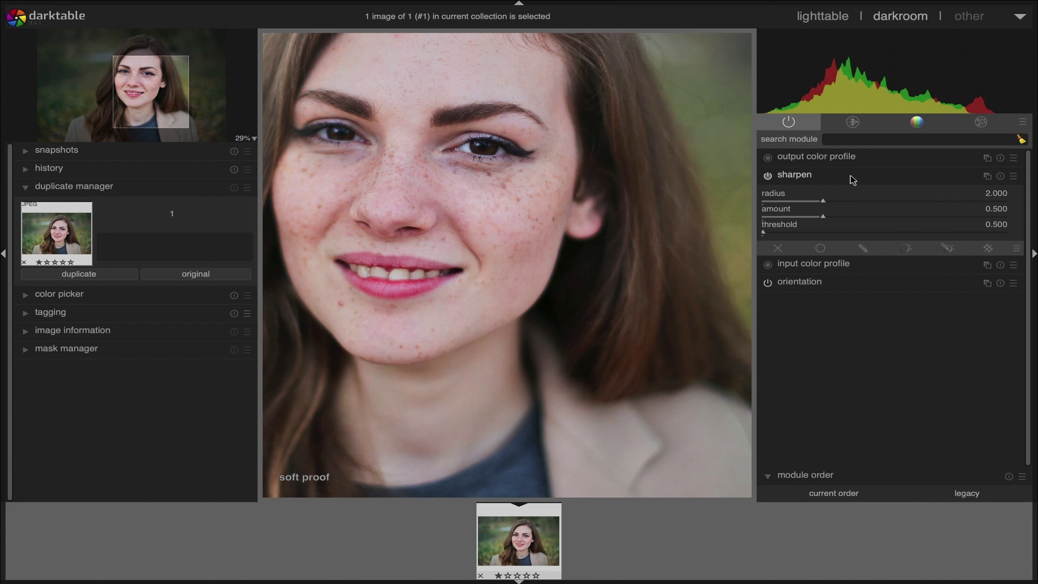
{"action": "left_click", "coordinate": [891, 175]}
{"action": "left_click", "coordinate": [982, 176]}
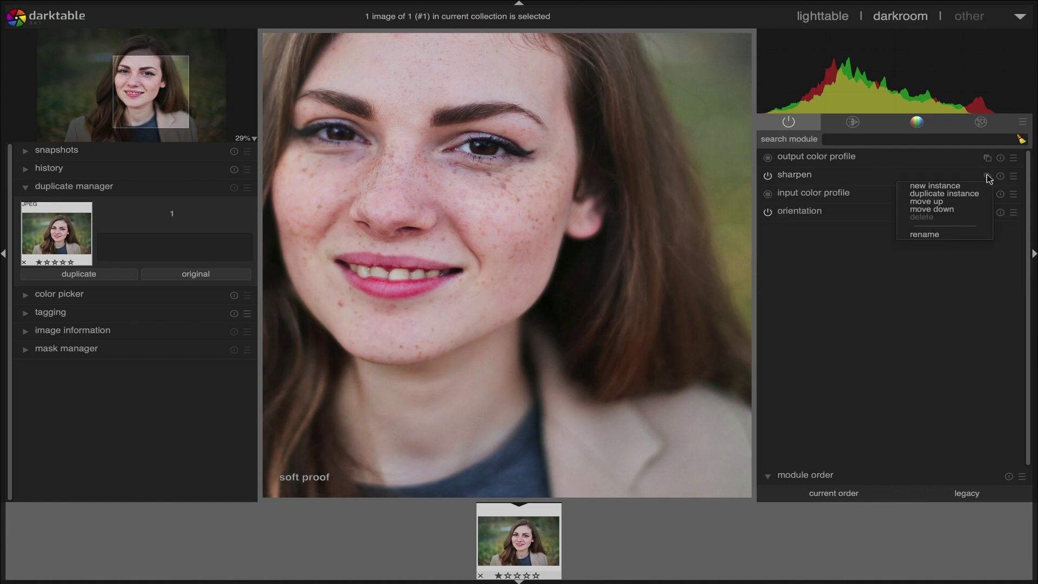
{"action": "left_click", "coordinate": [953, 187]}
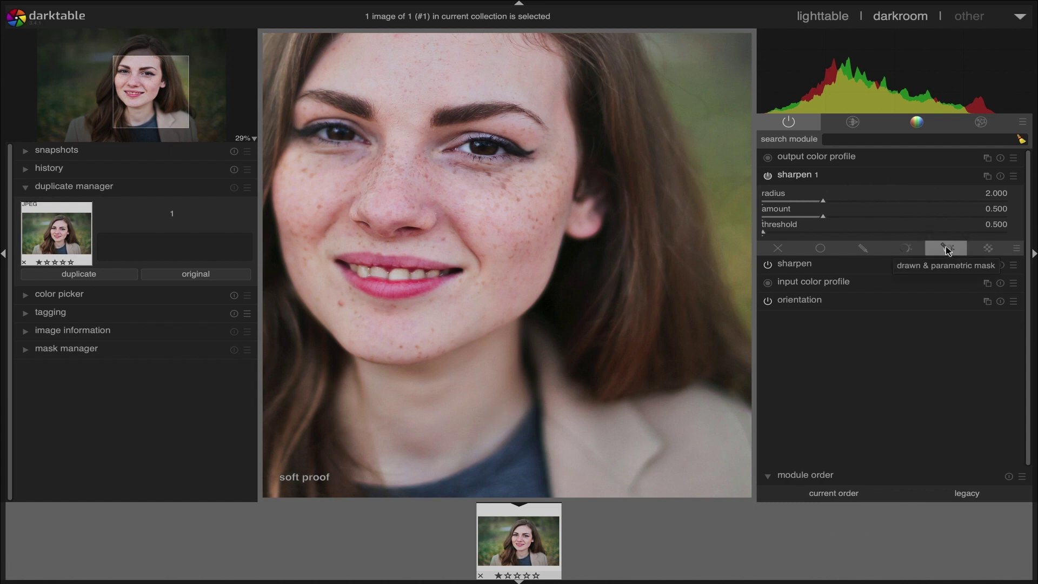
- Enable a drawn & parametric mask on the new sharpen instance and place a reduced ellipse over the woman's left eye
{"action": "left_click", "coordinate": [946, 250]}
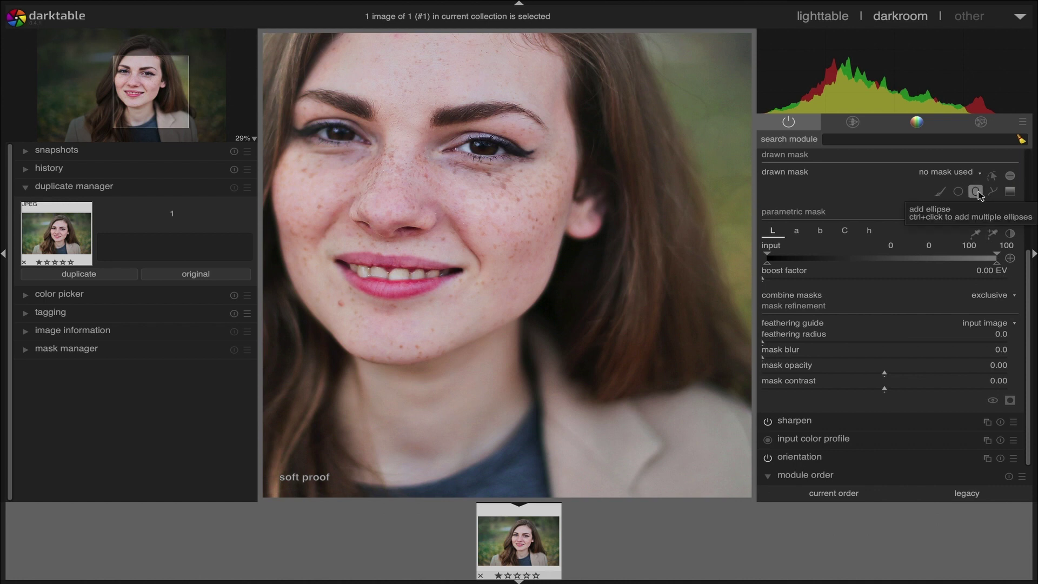
{"action": "left_click", "coordinate": [976, 192]}
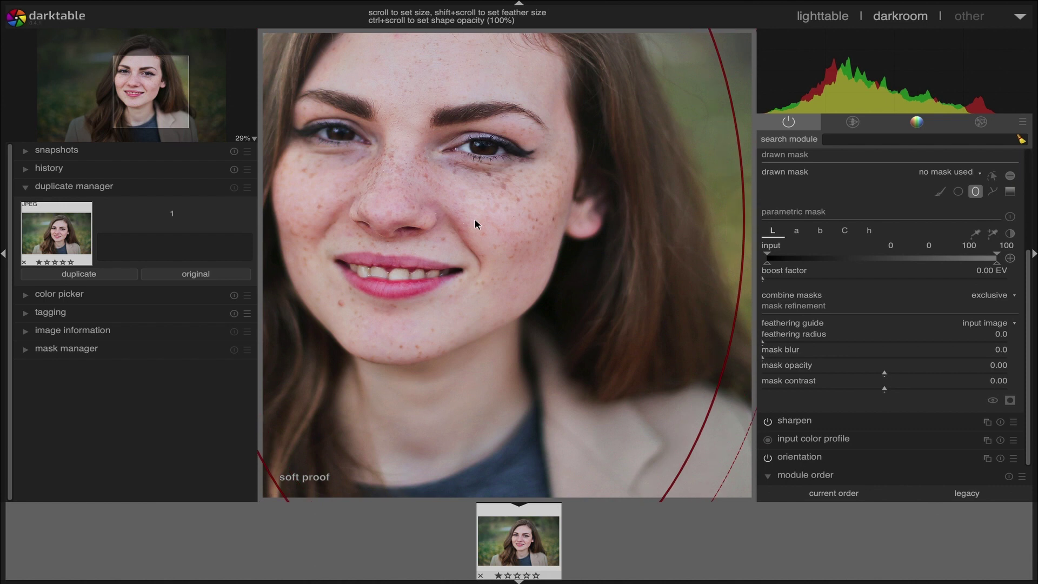
{"action": "scroll", "coordinate": [476, 225], "scroll_direction": "down", "scroll_amount": 15}
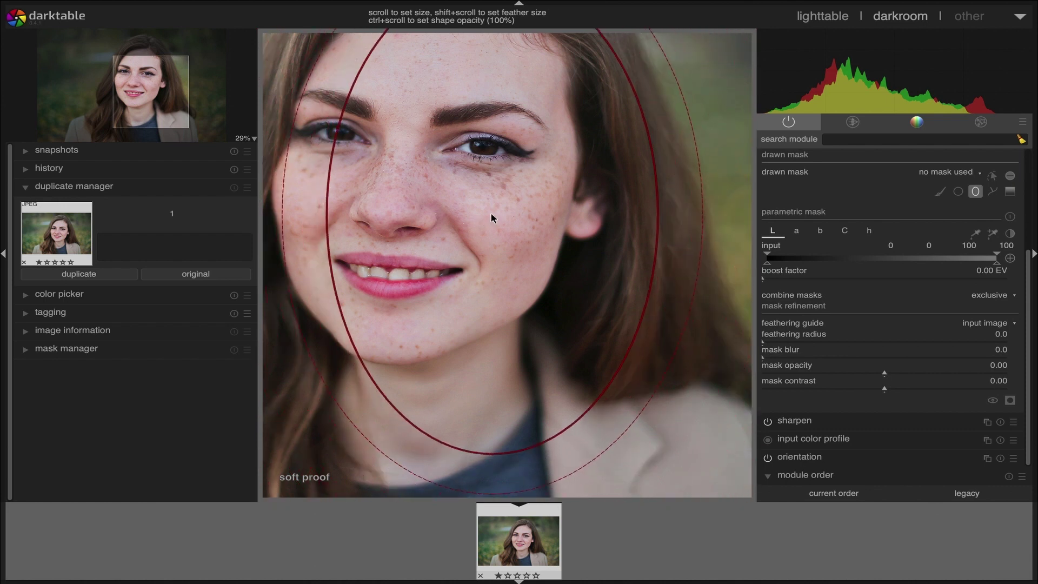
{"action": "scroll", "coordinate": [489, 212], "scroll_direction": "down", "scroll_amount": 10}
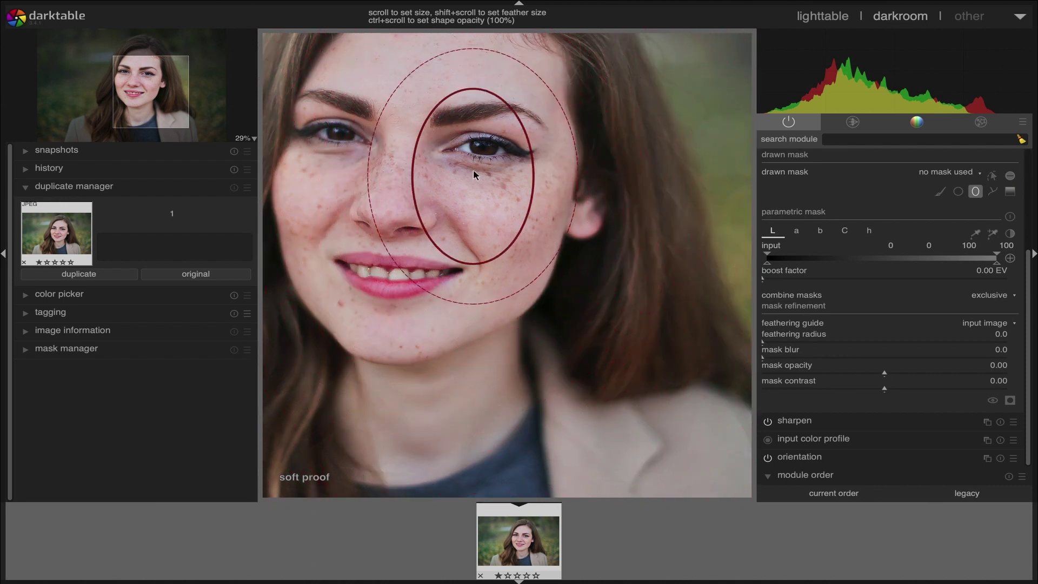
{"action": "left_click", "coordinate": [482, 151]}
- Reshape the ellipse mask into a wider, flatter oval around the woman's left eye and eyebrow
{"action": "mouse_move", "coordinate": [482, 74]}
{"action": "left_mouse_down"}
{"action": "mouse_move", "coordinate": [487, 122]}
{"action": "mouse_move", "coordinate": [482, 101]}
{"action": "left_mouse_up"}
{"action": "left_click_drag", "start_coordinate": [445, 150], "coordinate": [403, 146]}
{"action": "left_click_drag", "start_coordinate": [500, 150], "coordinate": [488, 147]}
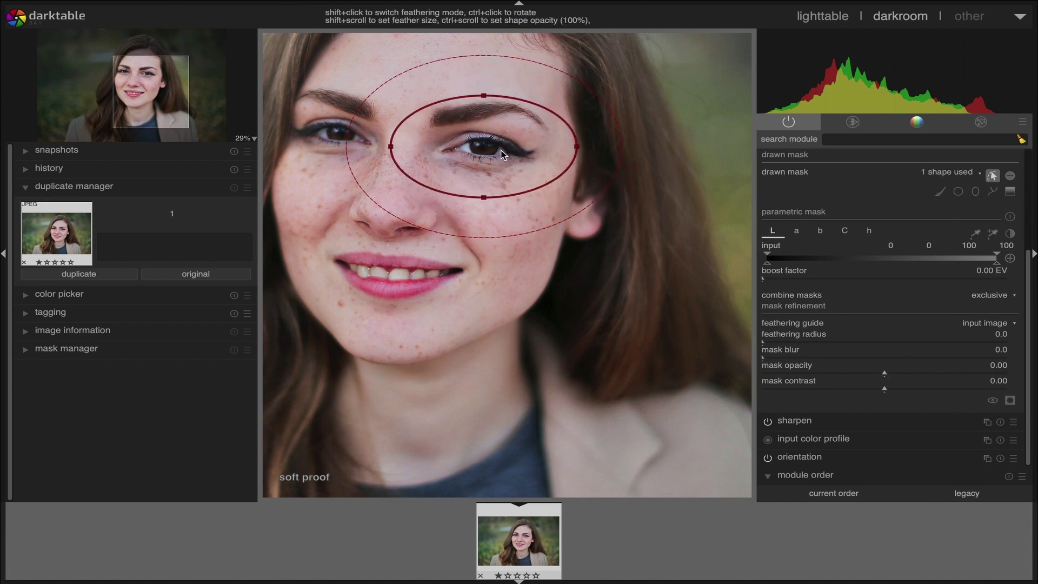
{"action": "left_click_drag", "start_coordinate": [390, 146], "coordinate": [409, 146]}
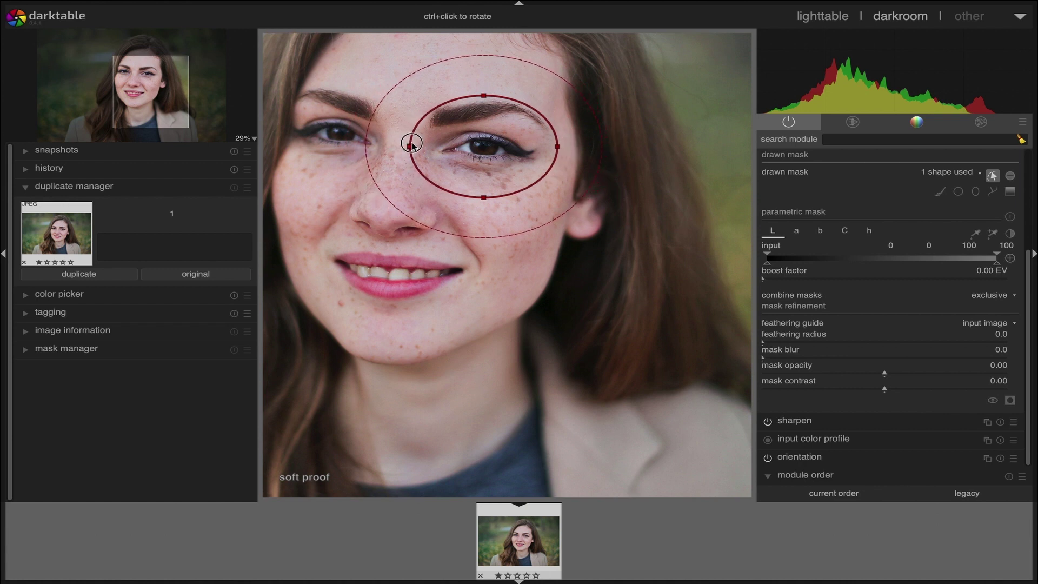
- Compare the eye area with the masked sharpen instance switched off and back on
{"action": "left_click_drag", "start_coordinate": [1026, 304], "coordinate": [1025, 187]}
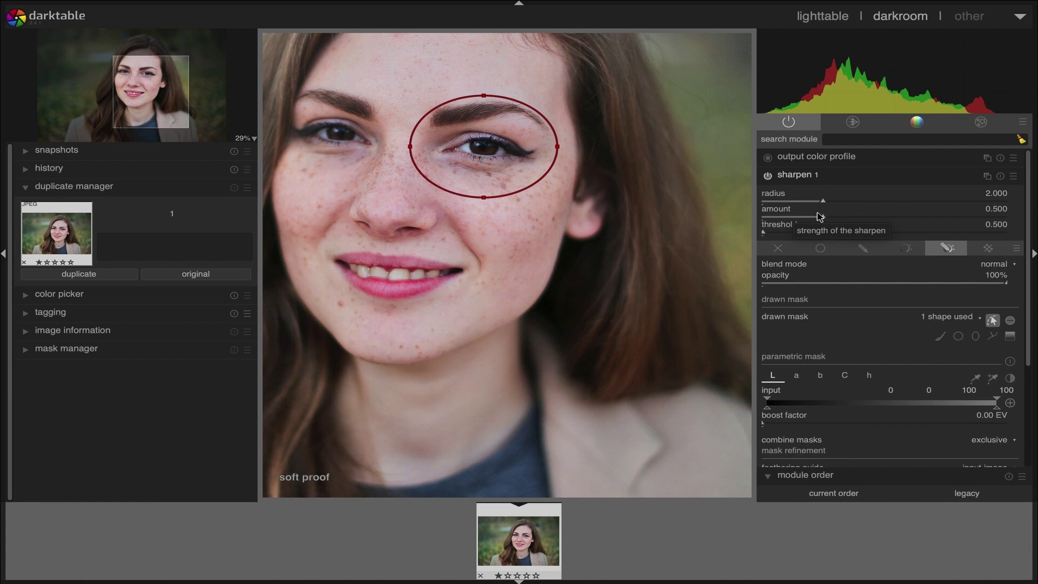
{"action": "left_click", "coordinate": [804, 175]}
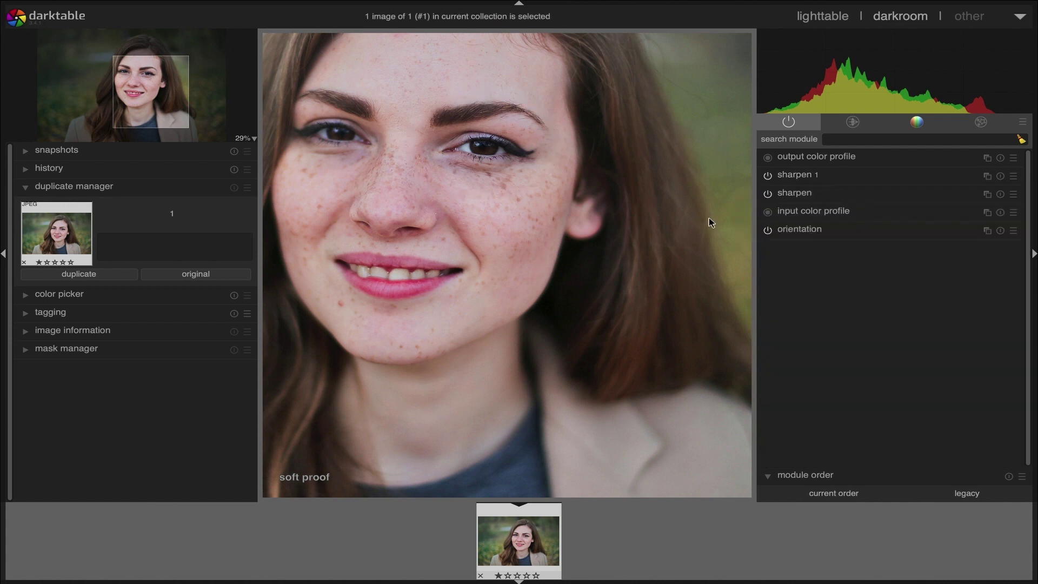
{"action": "scroll", "coordinate": [554, 258], "scroll_direction": "up", "scroll_amount": 2}
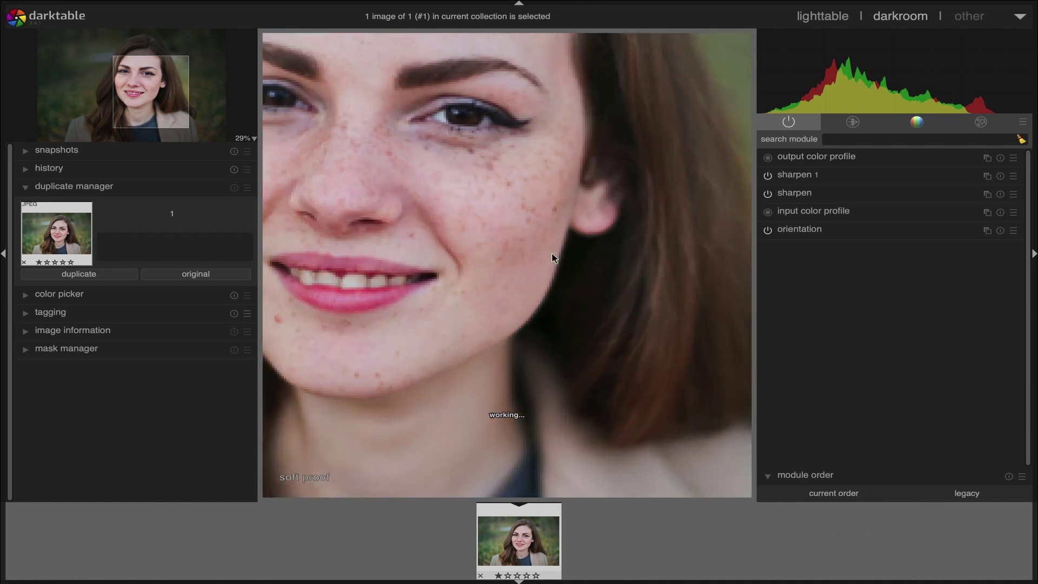
{"action": "left_click", "coordinate": [768, 177]}
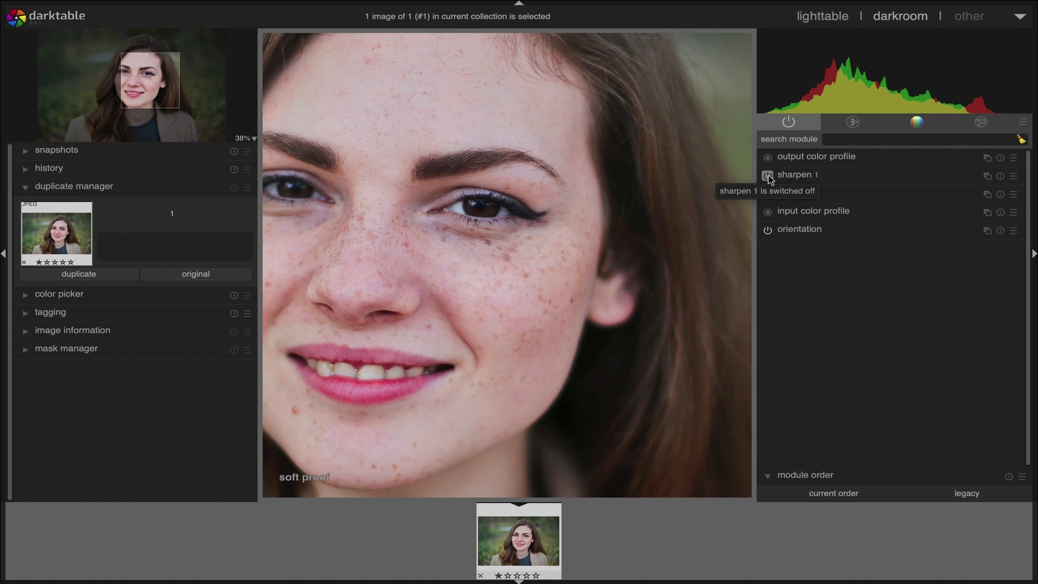
{"action": "left_click", "coordinate": [767, 177]}
{"action": "scroll", "coordinate": [489, 262], "scroll_direction": "down", "scroll_amount": 4}
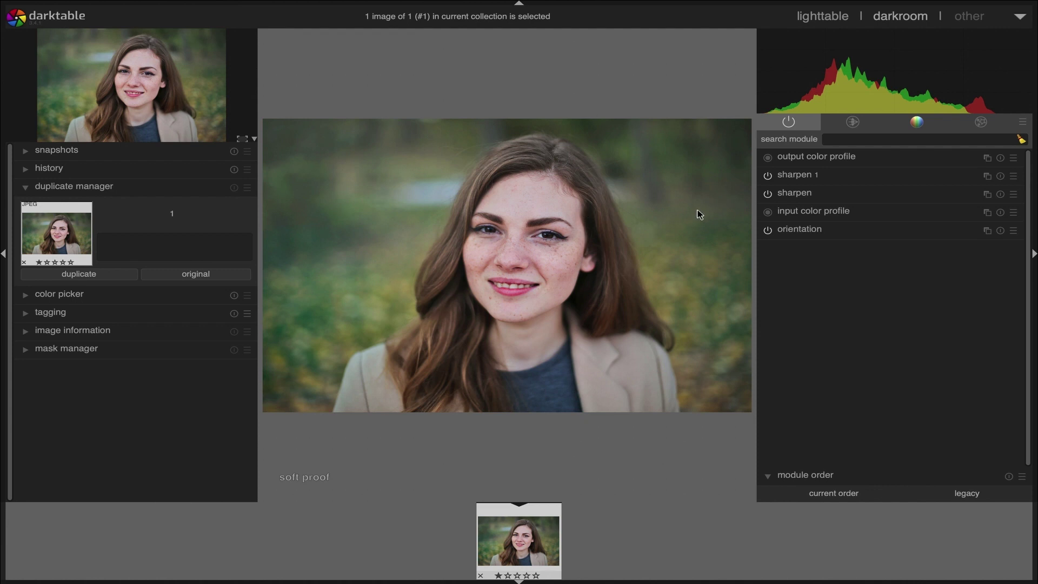
- Find the tone curve module by searching for "to", and reset its curve to a straight line
{"action": "left_click", "coordinate": [860, 139]}
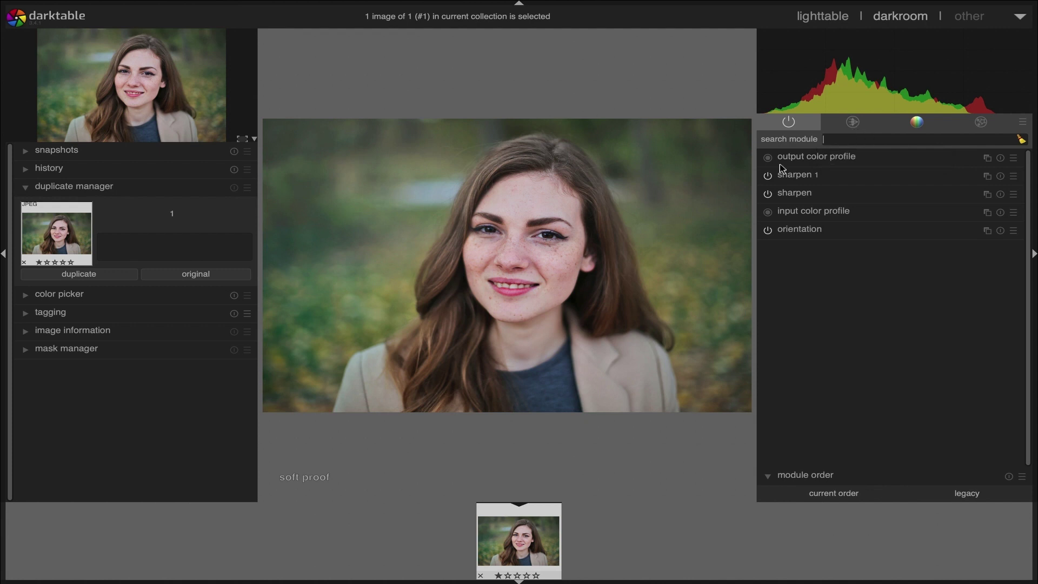
{"action": "left_click", "coordinate": [884, 137]}
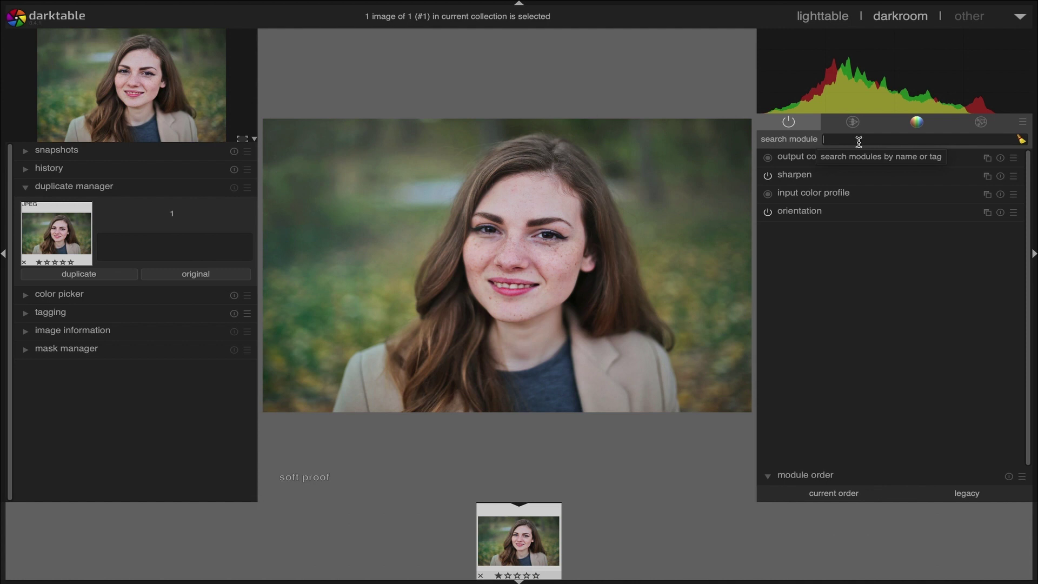
{"action": "type", "text": "to"}
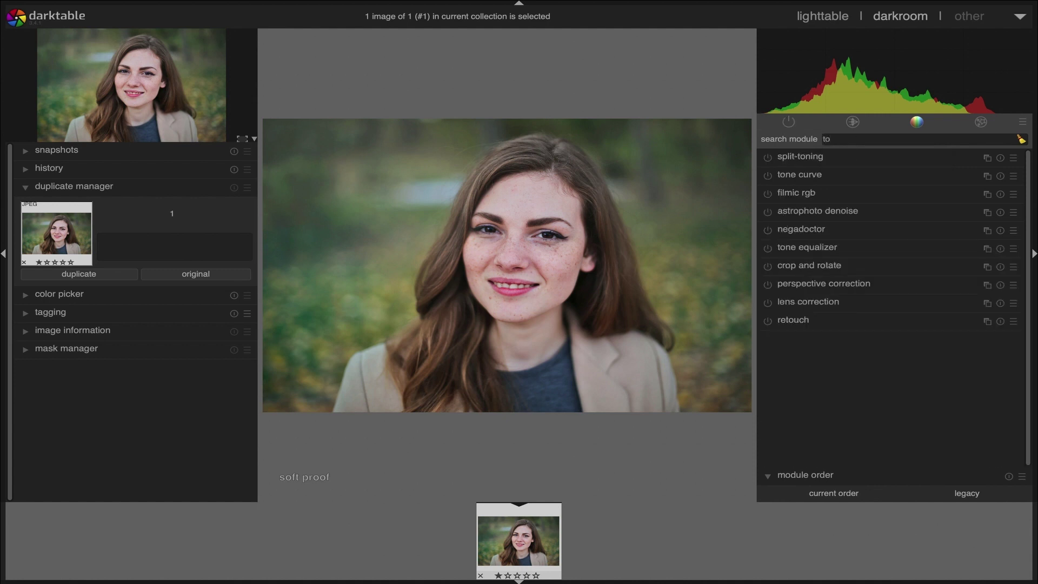
{"action": "left_click", "coordinate": [833, 175]}
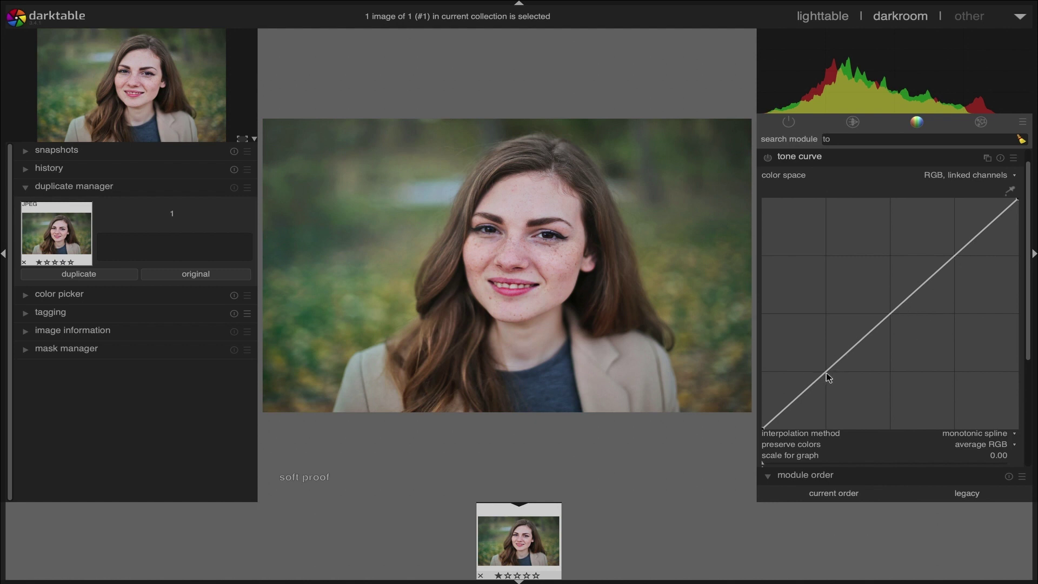
{"action": "left_click_drag", "start_coordinate": [825, 372], "coordinate": [826, 369]}
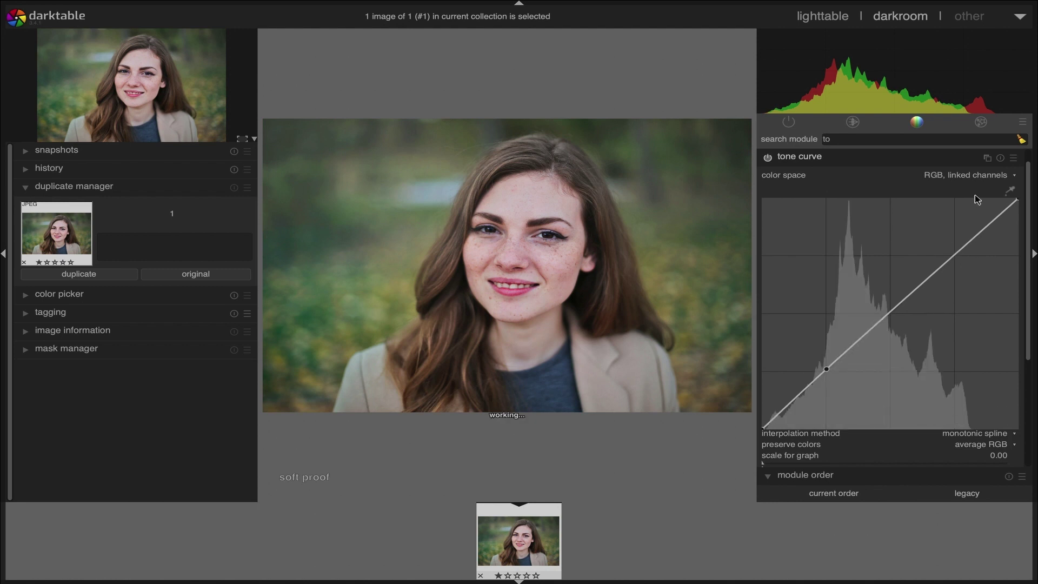
{"action": "left_click", "coordinate": [1000, 157]}
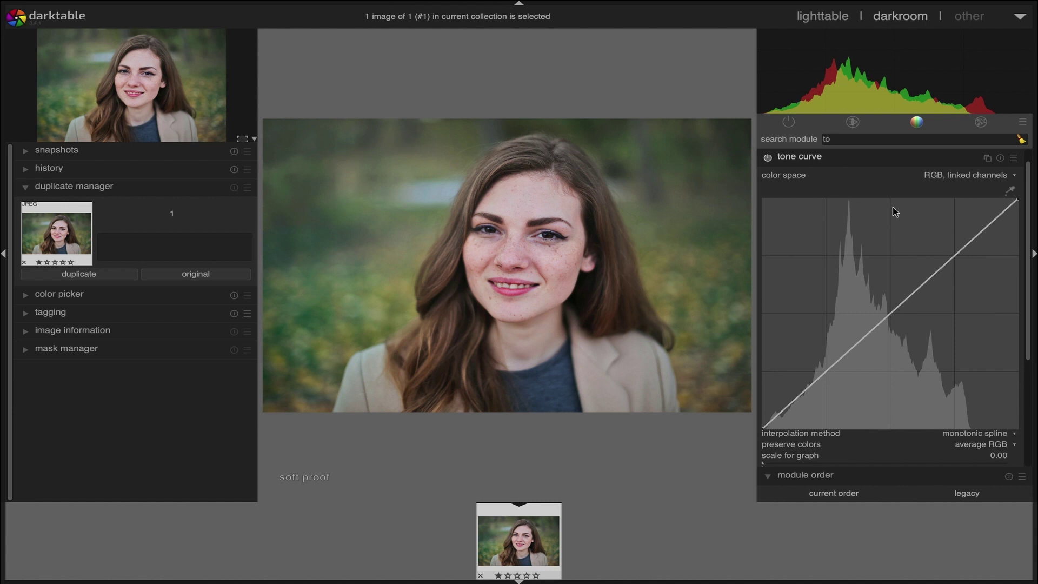
- Sample the bright skin below the woman's right eye and add a slightly raised highlight node at that tone on the tone curve
{"action": "left_click", "coordinate": [1009, 191]}
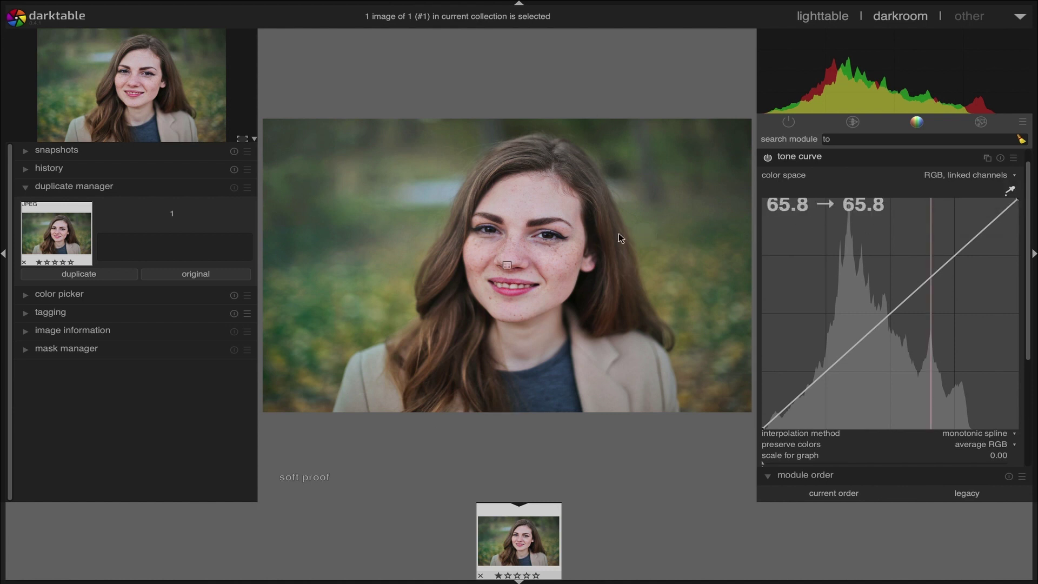
{"action": "mouse_move", "coordinate": [498, 258]}
{"action": "left_mouse_down"}
{"action": "mouse_move", "coordinate": [498, 241]}
{"action": "mouse_move", "coordinate": [486, 233]}
{"action": "mouse_move", "coordinate": [480, 242]}
{"action": "left_mouse_up"}
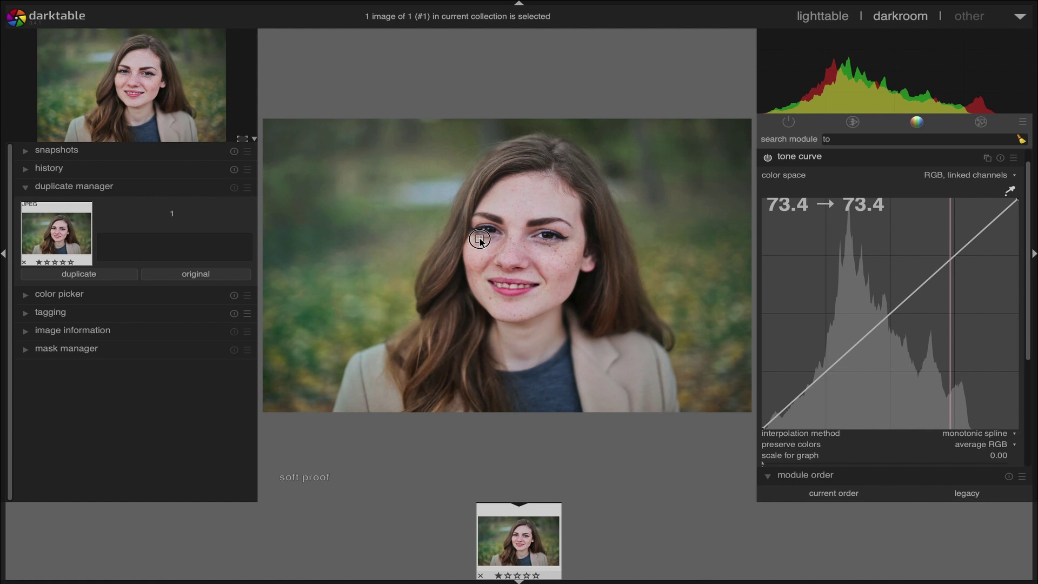
{"action": "left_click", "coordinate": [950, 261]}
{"action": "left_click_drag", "start_coordinate": [951, 261], "coordinate": [949, 259]}
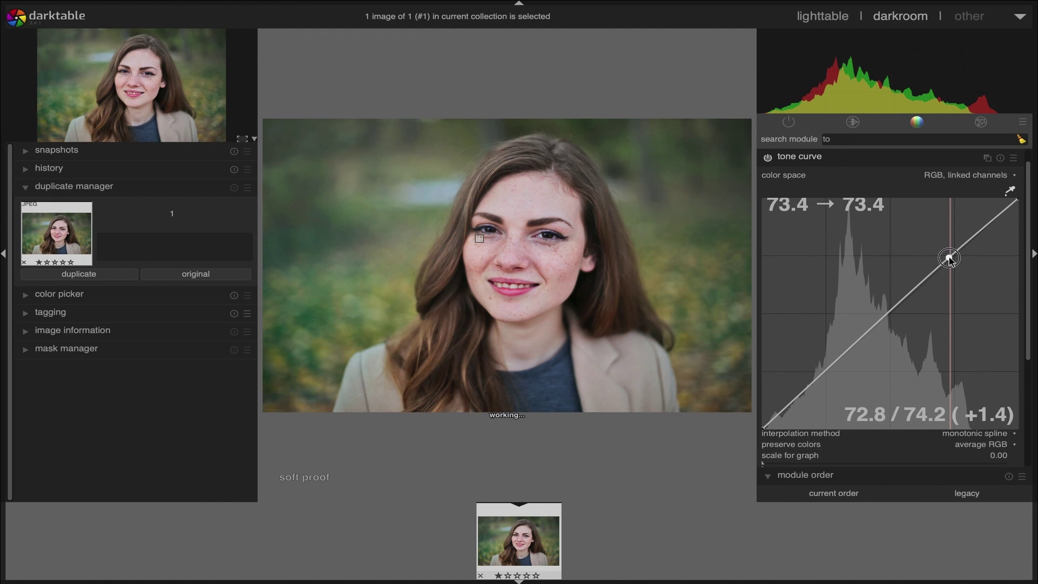
{"action": "scroll", "coordinate": [949, 259], "scroll_direction": "up", "scroll_amount": 1}
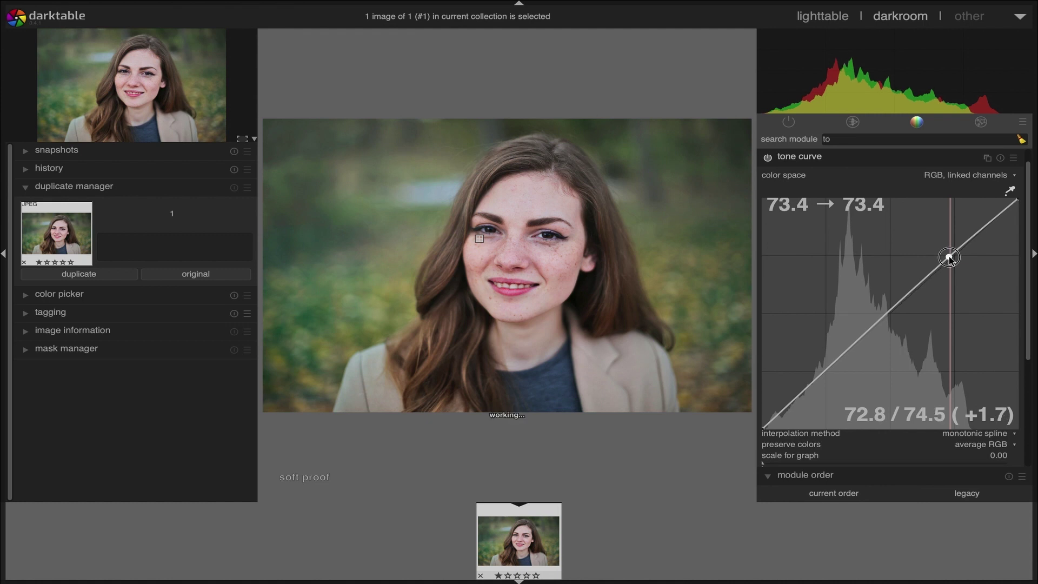
{"action": "scroll", "coordinate": [949, 259], "scroll_direction": "up", "scroll_amount": 1}
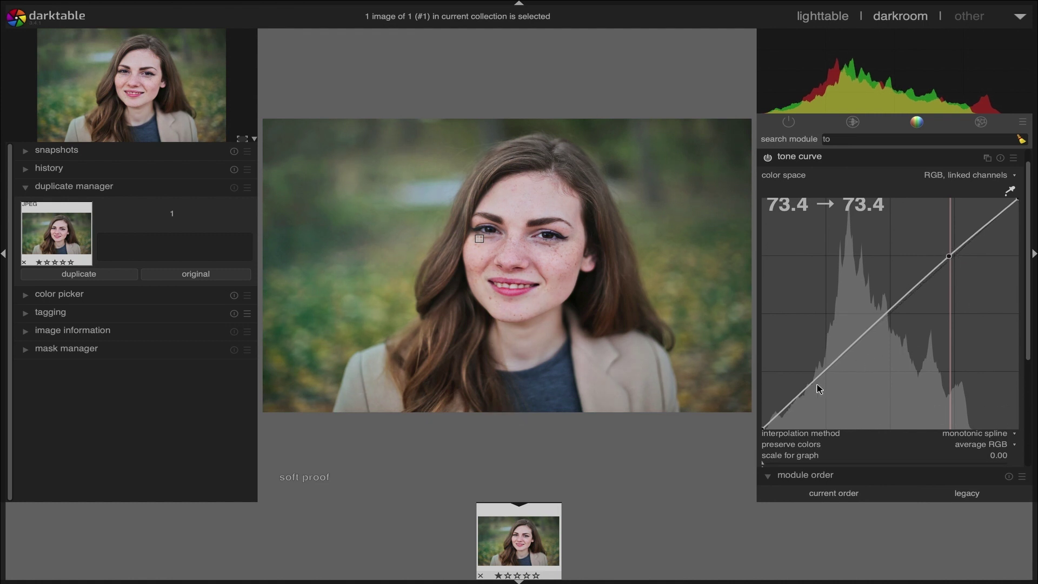
- Add a lower-midtone node to the tone curve and bring it down to about 38.7 / 39.2 (+0.6)
{"action": "scroll", "coordinate": [949, 260], "scroll_direction": "up", "scroll_amount": 2}
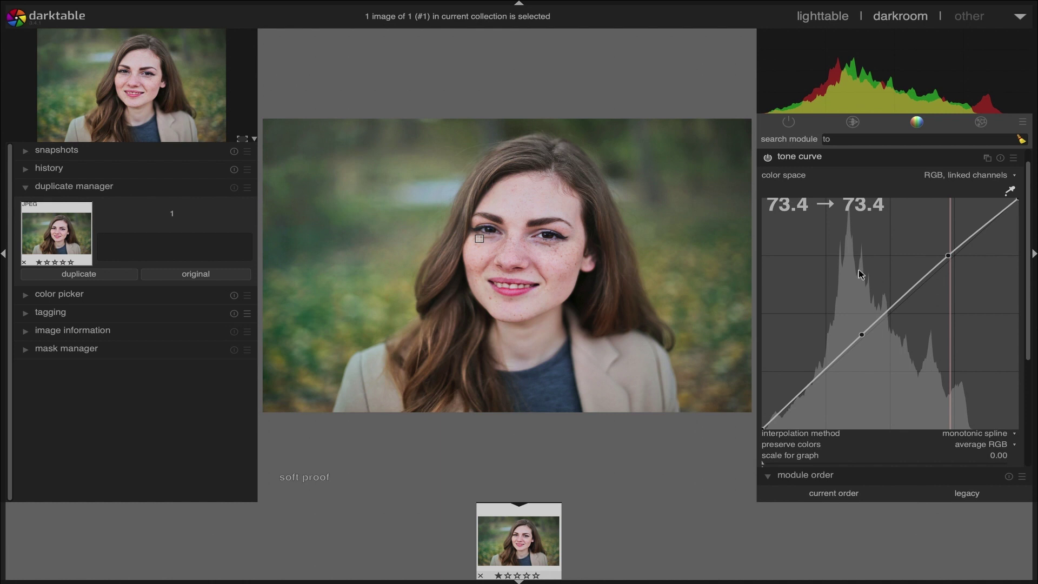
{"action": "left_click", "coordinate": [860, 217], "text": "ctrl"}
{"action": "mouse_move", "coordinate": [861, 333]}
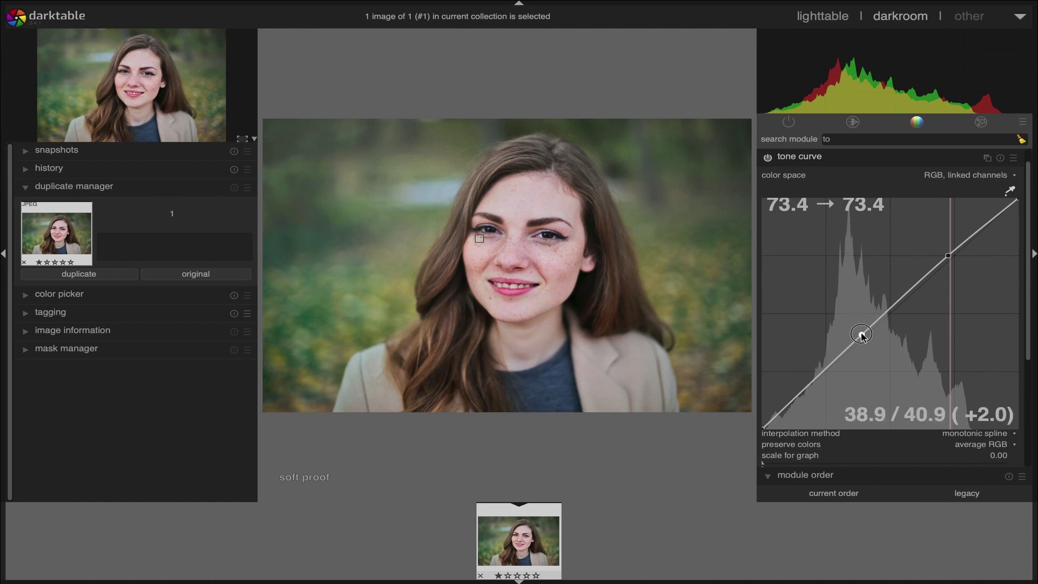
{"action": "left_click_drag", "start_coordinate": [861, 335], "coordinate": [861, 337]}
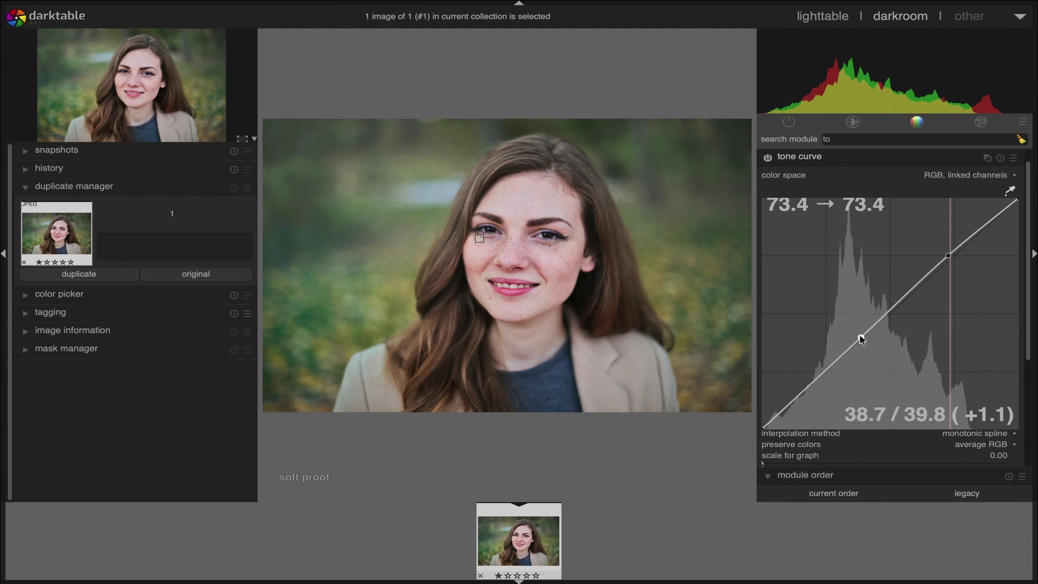
{"action": "left_click_drag", "start_coordinate": [861, 339], "coordinate": [860, 339]}
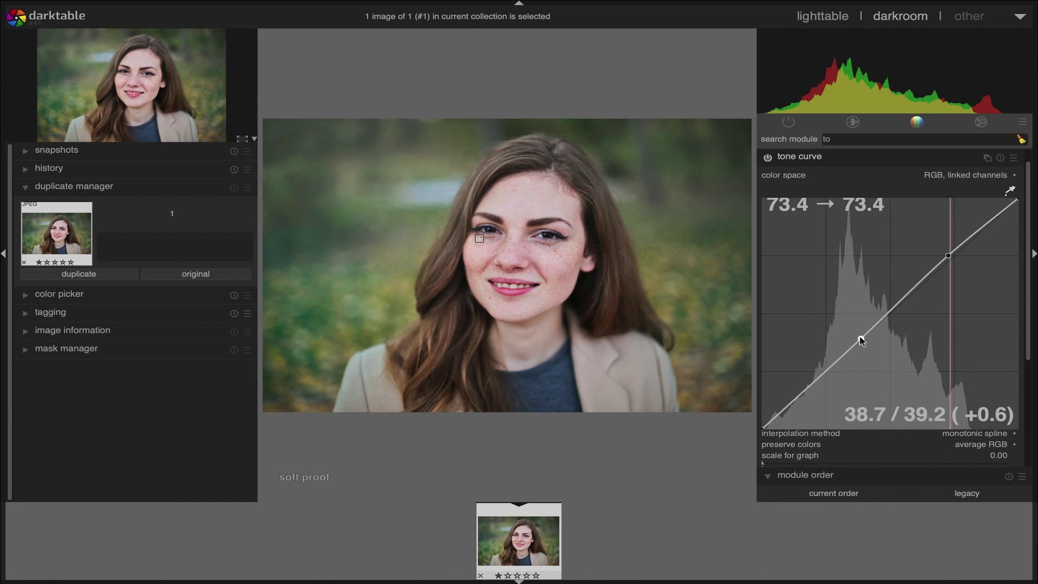
- Find the contrast brightness saturation module by searching for "con", and set its contrast to +0.11
{"action": "left_click", "coordinate": [843, 163]}
{"action": "double_click", "coordinate": [860, 138]}
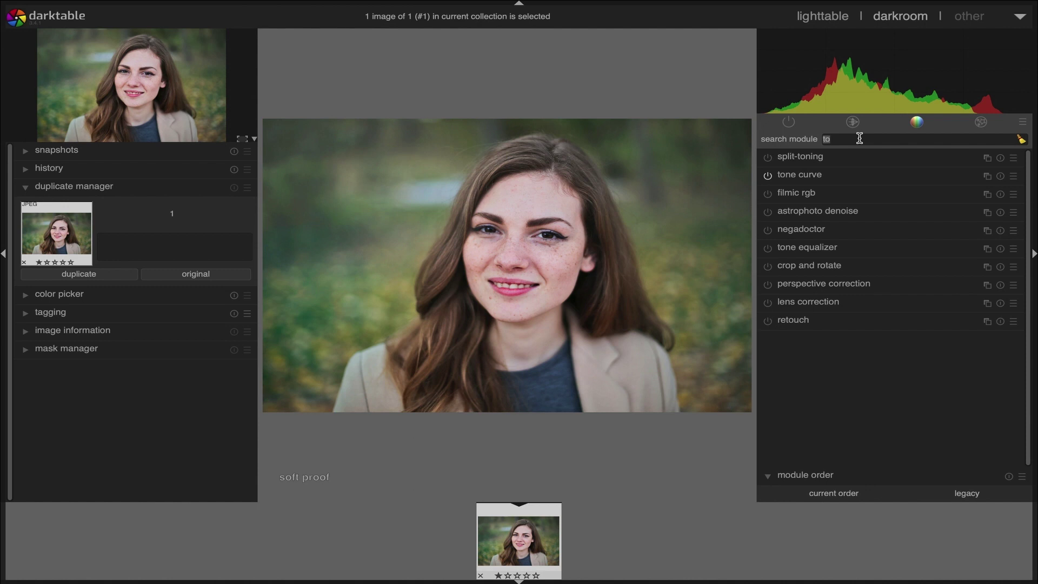
{"action": "type", "text": "con"}
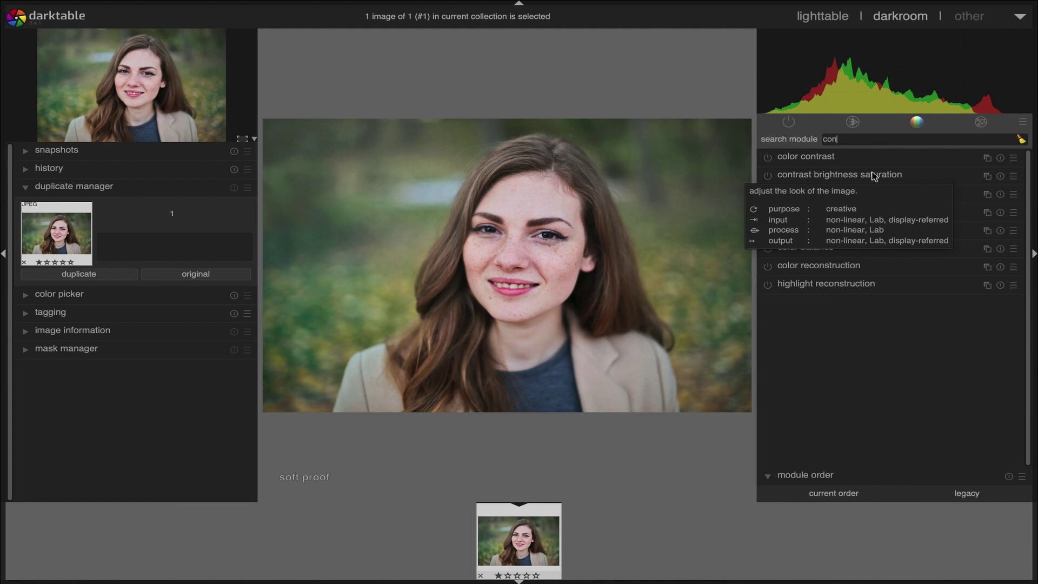
{"action": "left_click", "coordinate": [796, 176]}
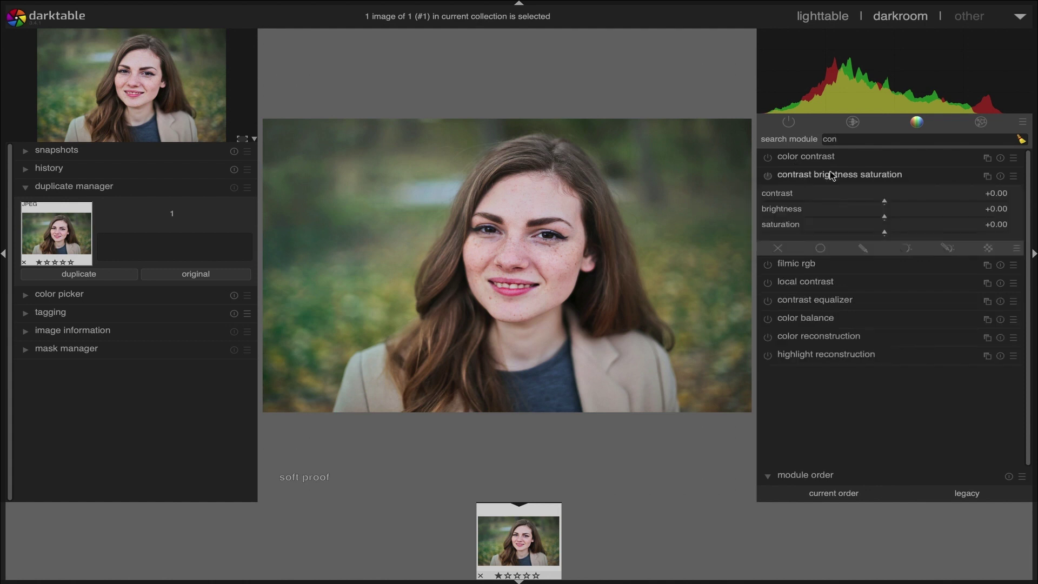
{"action": "left_click", "coordinate": [891, 200]}
{"action": "scroll", "coordinate": [678, 243], "scroll_direction": "up", "scroll_amount": 1}
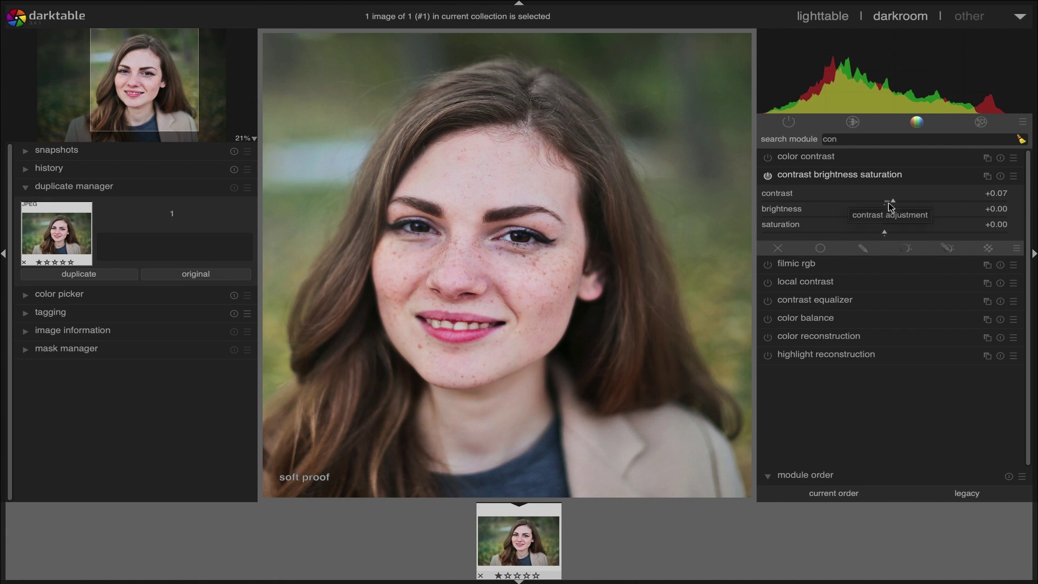
{"action": "left_click_drag", "start_coordinate": [892, 203], "coordinate": [899, 205]}
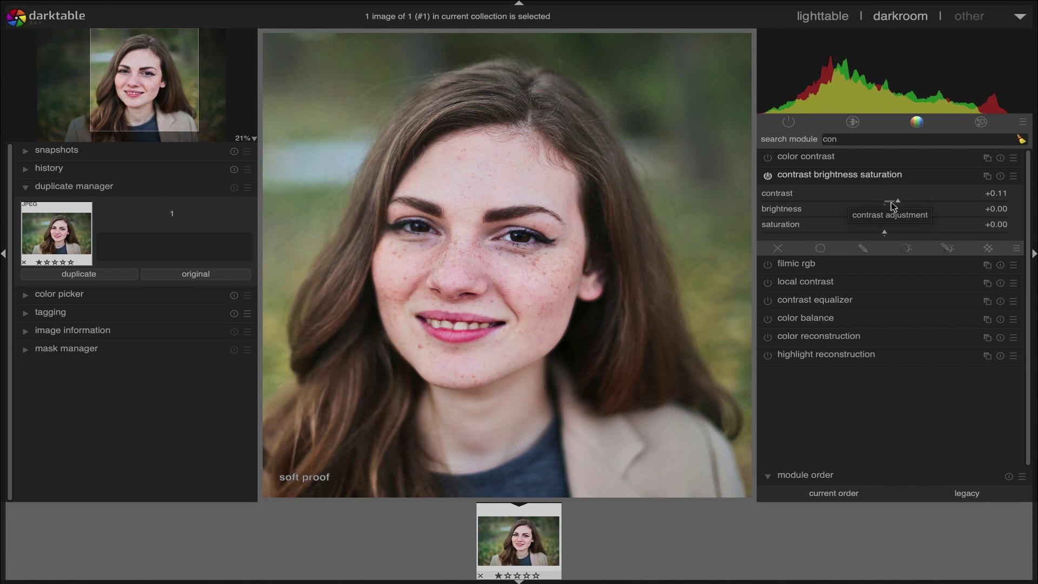
- Compare the portrait with contrast brightness saturation off and on, and leave that module switched off
{"action": "left_click", "coordinate": [767, 176]}
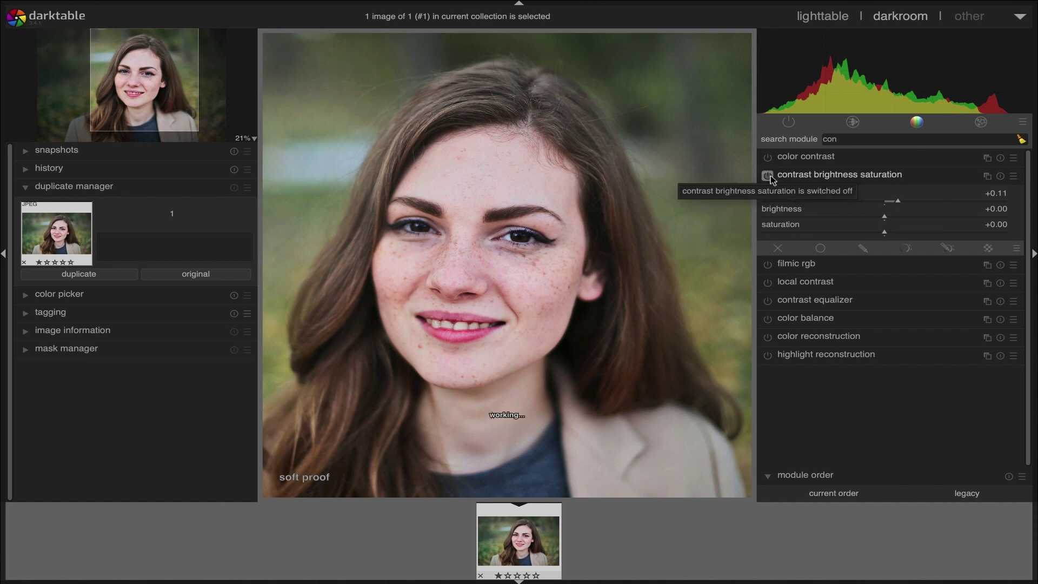
{"action": "left_click", "coordinate": [767, 176]}
{"action": "left_click", "coordinate": [832, 176]}
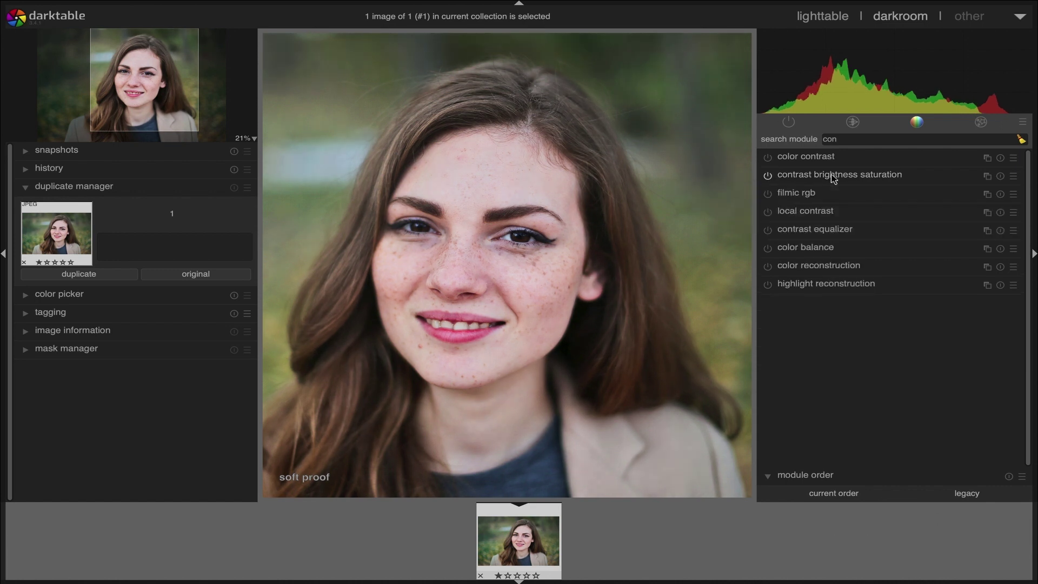
{"action": "left_click", "coordinate": [768, 176]}
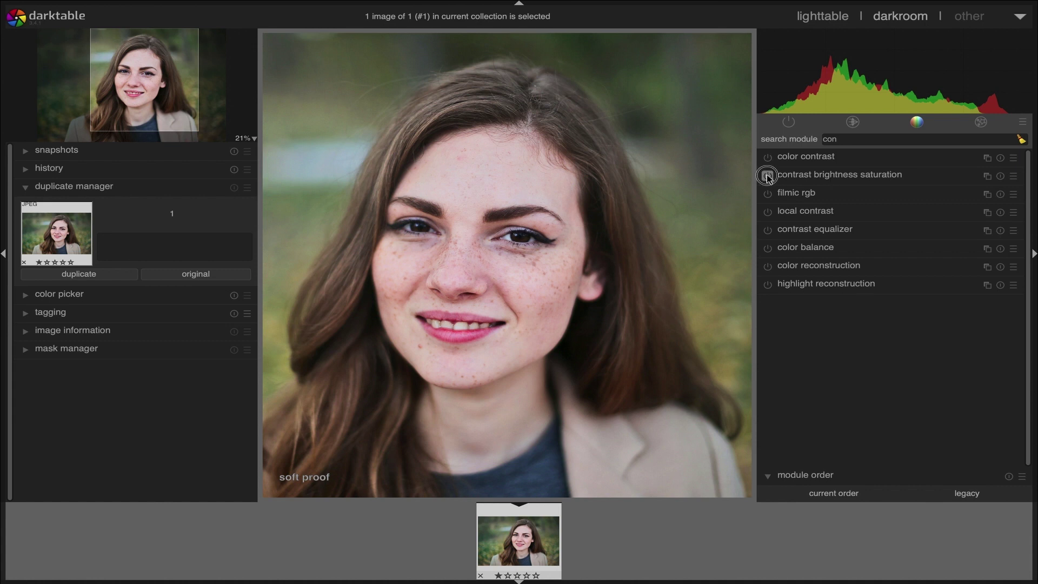
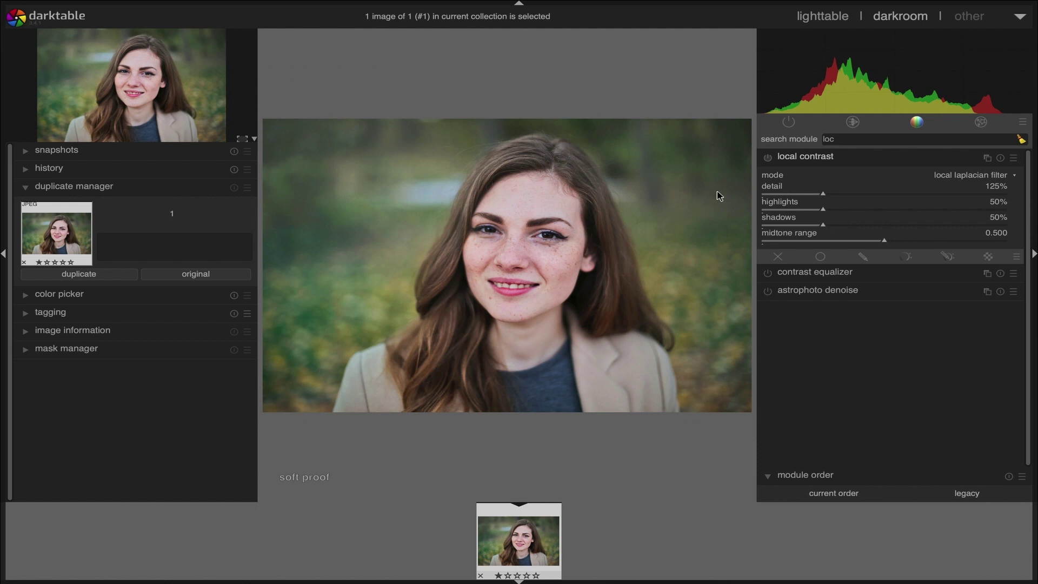
- Switch on local contrast and compare the woman's face with the module off and on
{"action": "left_click", "coordinate": [769, 158]}
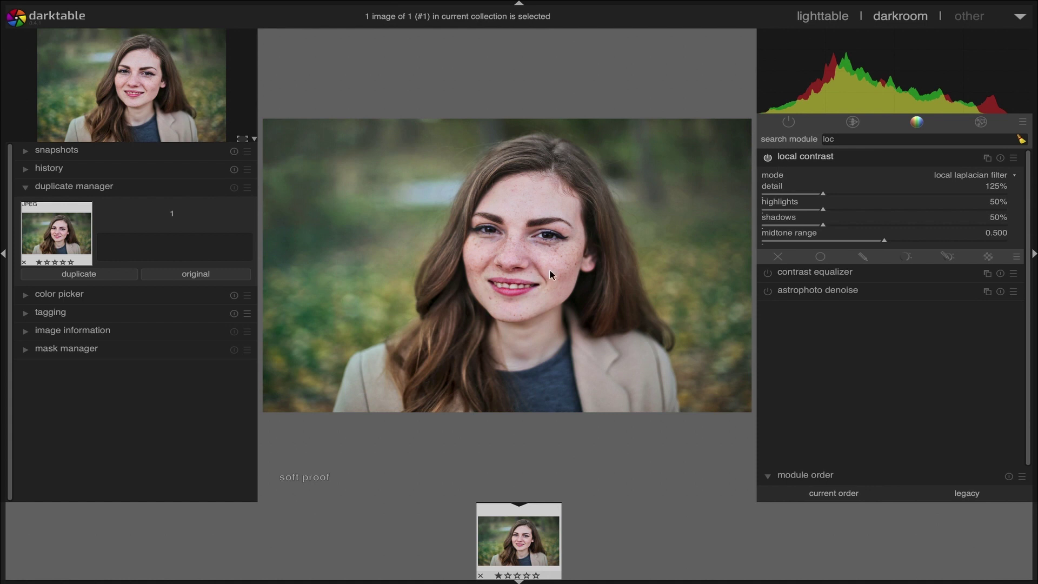
{"action": "scroll", "coordinate": [548, 268], "scroll_direction": "up", "scroll_amount": 2}
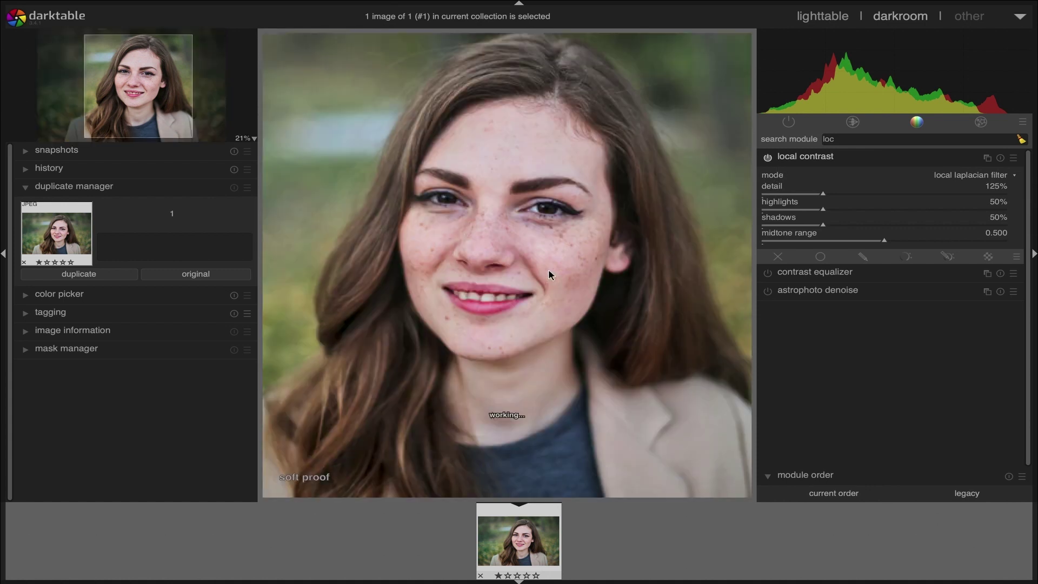
{"action": "left_click", "coordinate": [767, 157]}
{"action": "left_click", "coordinate": [767, 157]}
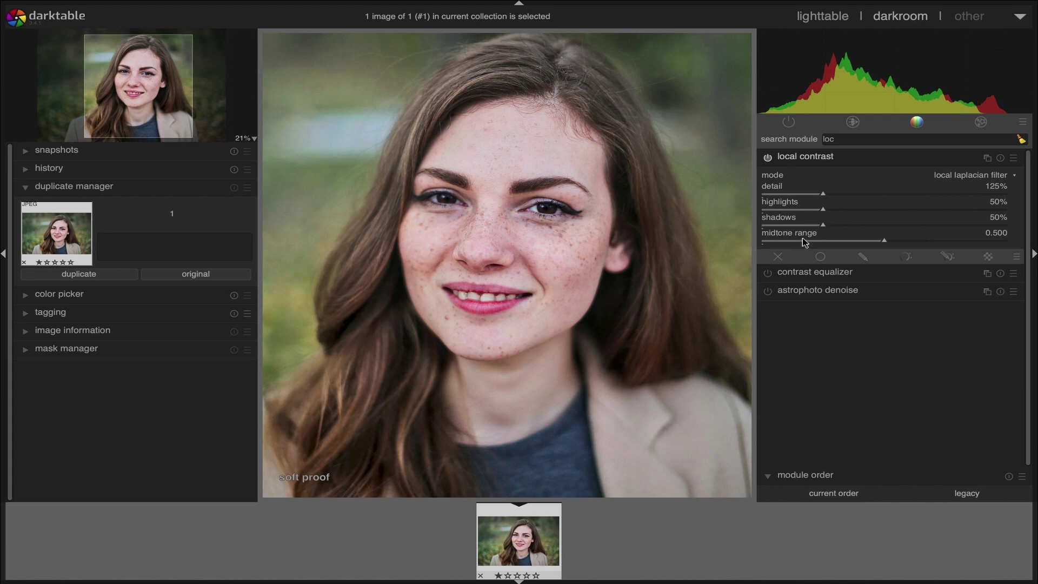
- Set the local contrast highlights to 33%, shadows to 67% and midtone range to 0.540
{"action": "left_click", "coordinate": [802, 209]}
{"action": "left_click", "coordinate": [843, 225]}
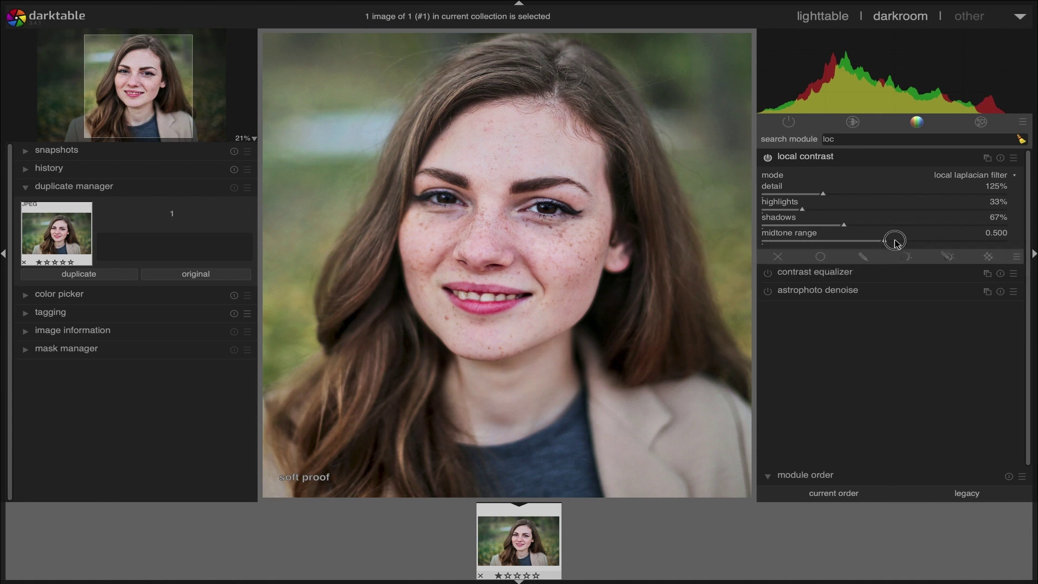
{"action": "left_click", "coordinate": [893, 241]}
- Compare the face close up with local contrast off and on, and leave the module switched off
{"action": "scroll", "coordinate": [623, 294], "scroll_direction": "down", "scroll_amount": 1}
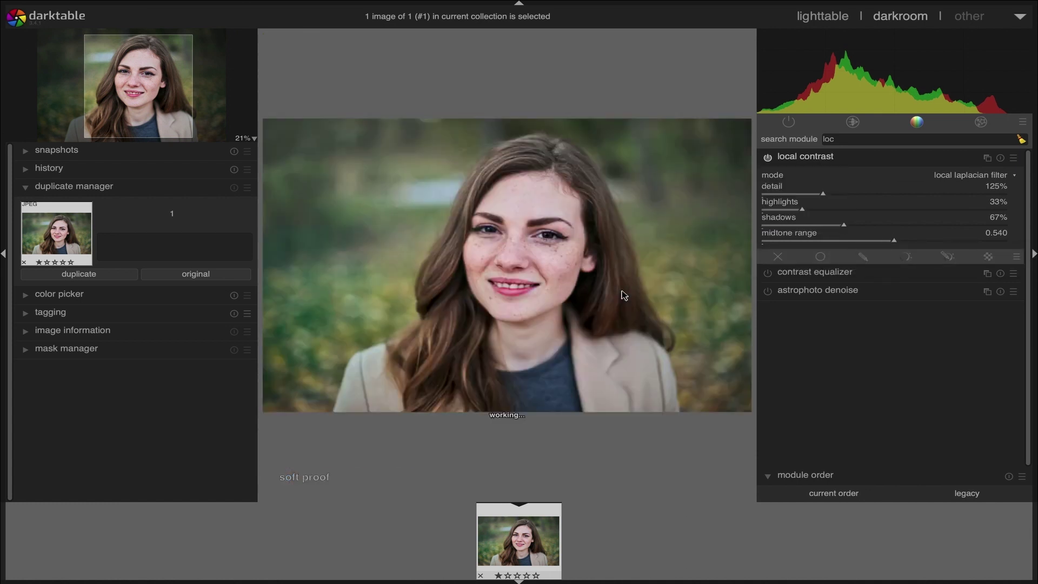
{"action": "scroll", "coordinate": [622, 294], "scroll_direction": "up", "scroll_amount": 2}
{"action": "left_click", "coordinate": [660, 287]}
{"action": "left_click_drag", "start_coordinate": [662, 287], "coordinate": [708, 296]}
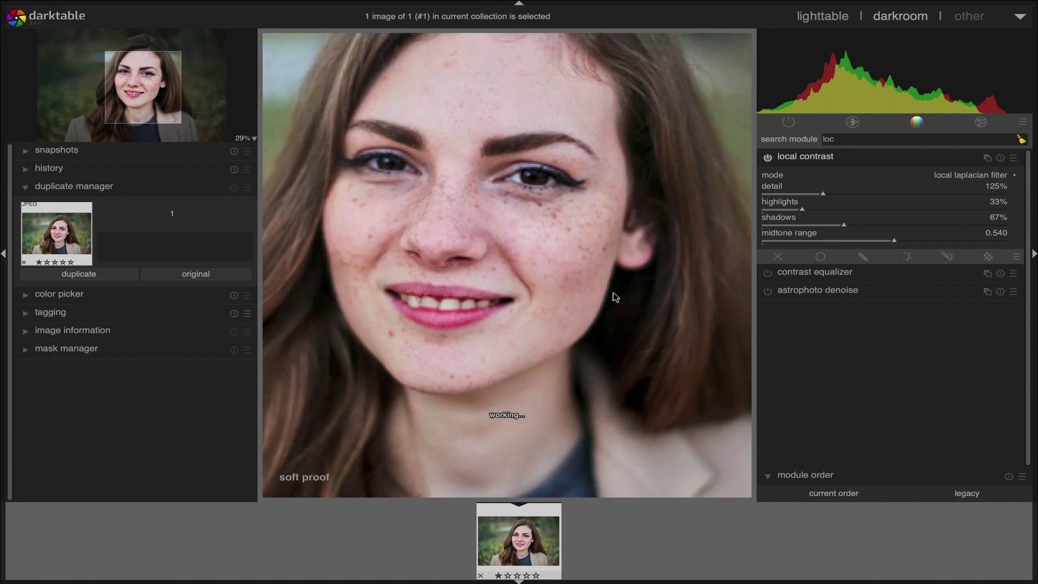
{"action": "left_click", "coordinate": [769, 159]}
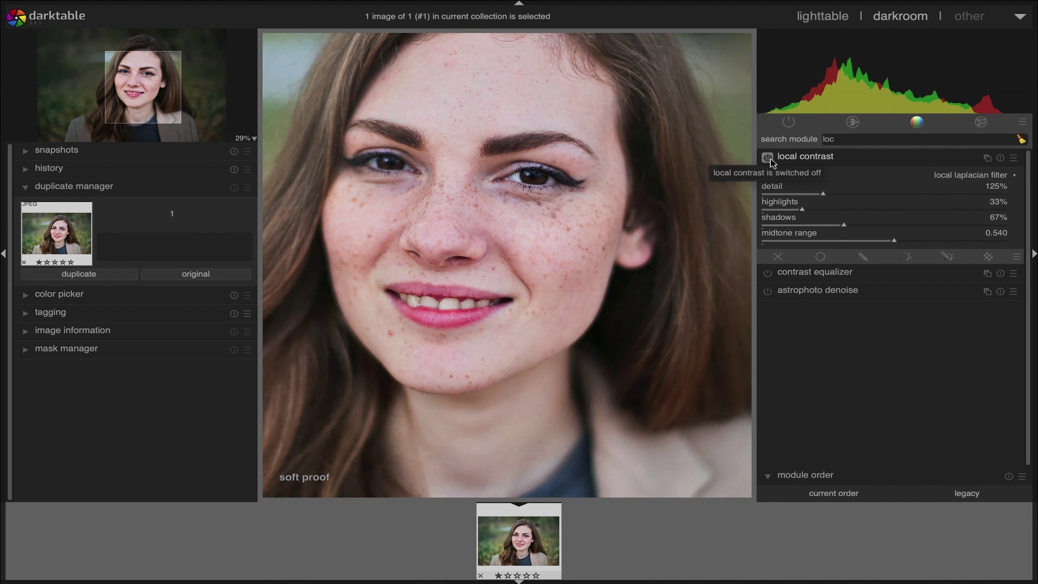
{"action": "left_click", "coordinate": [770, 161]}
{"action": "left_click", "coordinate": [770, 160]}
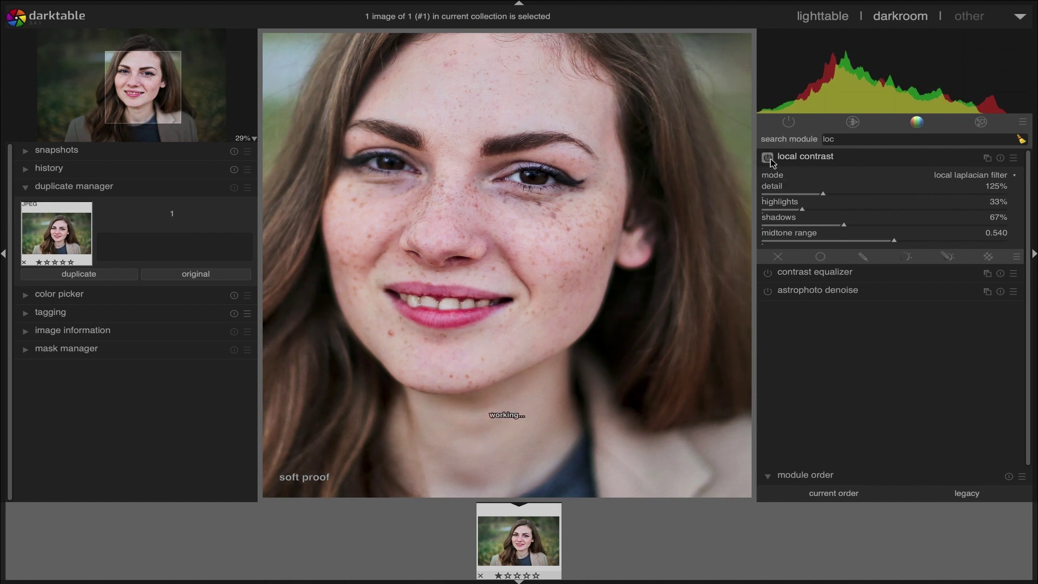
{"action": "left_click", "coordinate": [770, 161]}
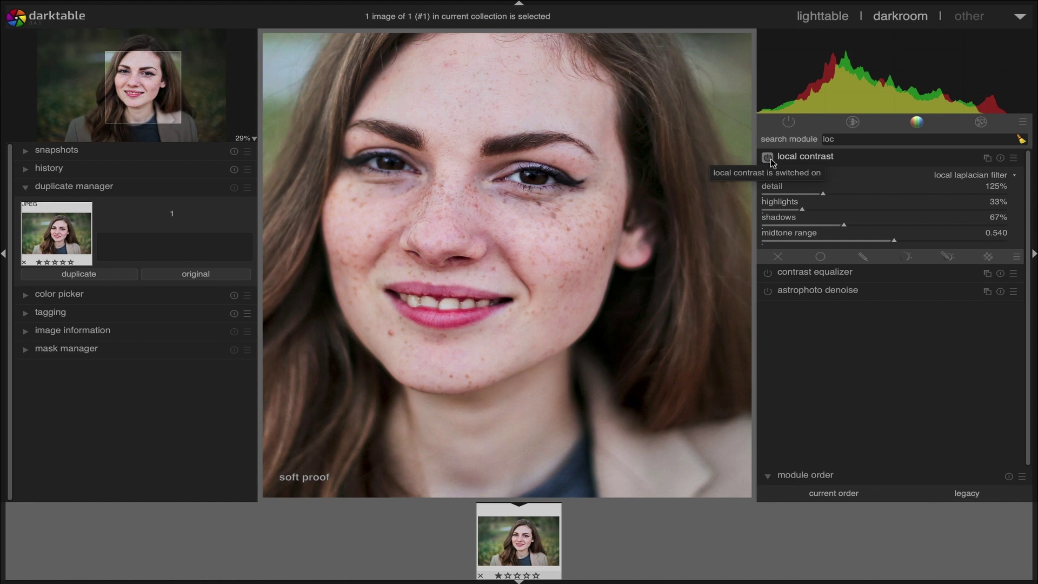
{"action": "scroll", "coordinate": [587, 237], "scroll_direction": "down", "scroll_amount": 3}
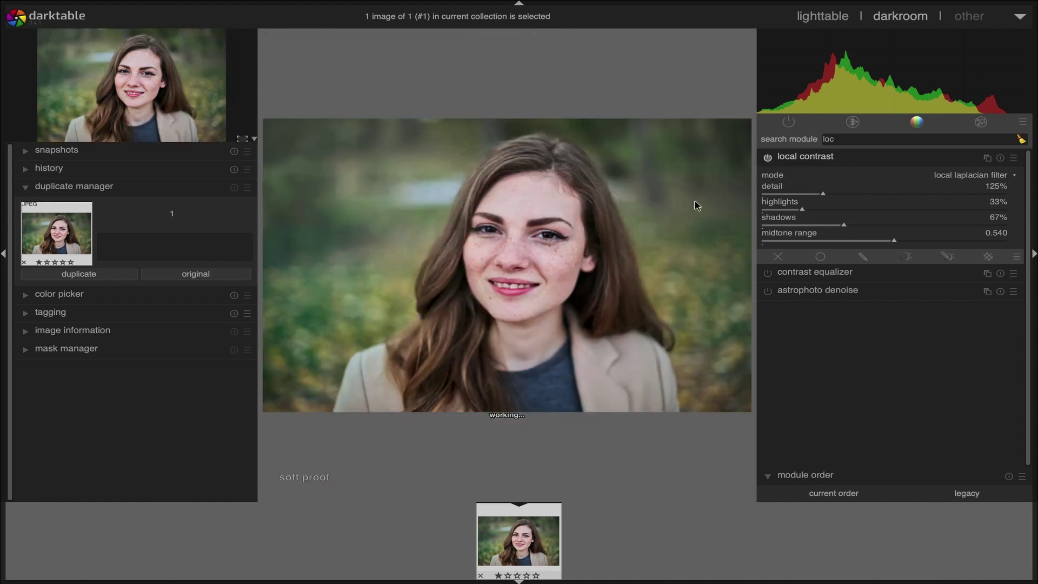
{"action": "left_click", "coordinate": [768, 157]}
{"action": "left_click", "coordinate": [811, 159]}
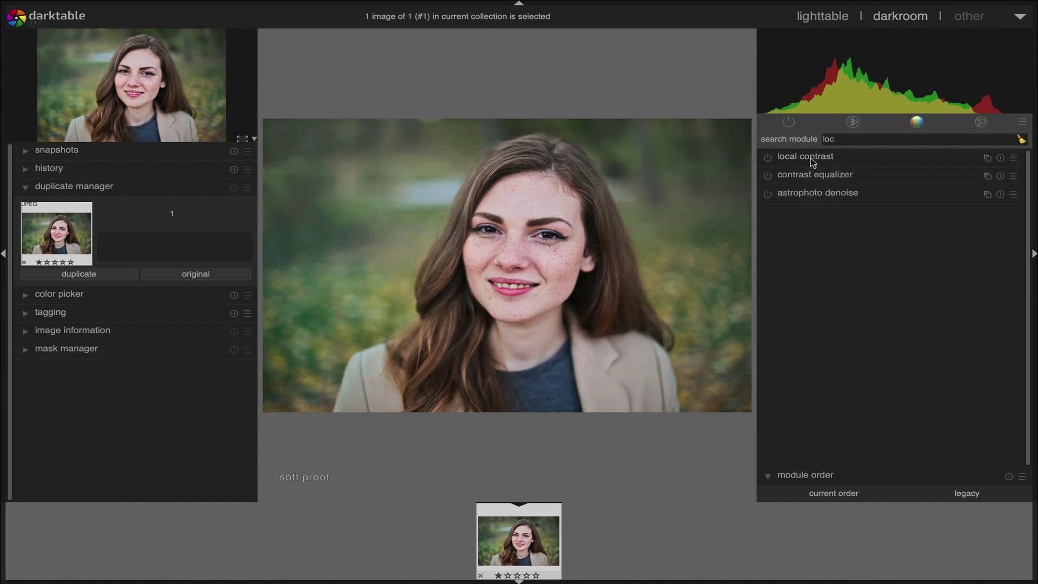
- Find the contrast equalizer by searching for "cont", and view its chroma and luma curves, ending on luma
{"action": "double_click", "coordinate": [847, 141]}
{"action": "type", "text": "cont"}
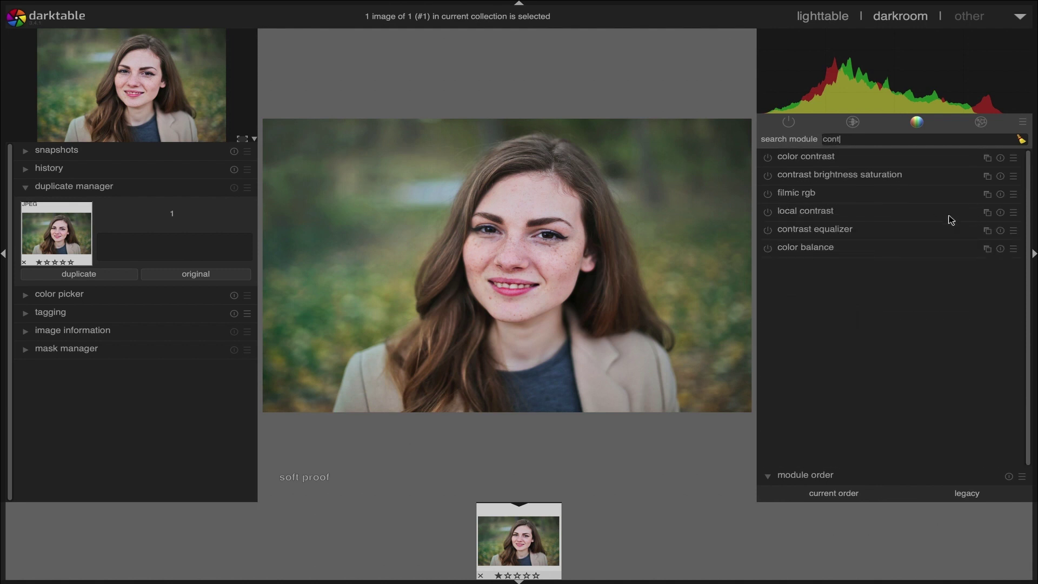
{"action": "left_click", "coordinate": [800, 230]}
{"action": "left_click", "coordinate": [877, 228]}
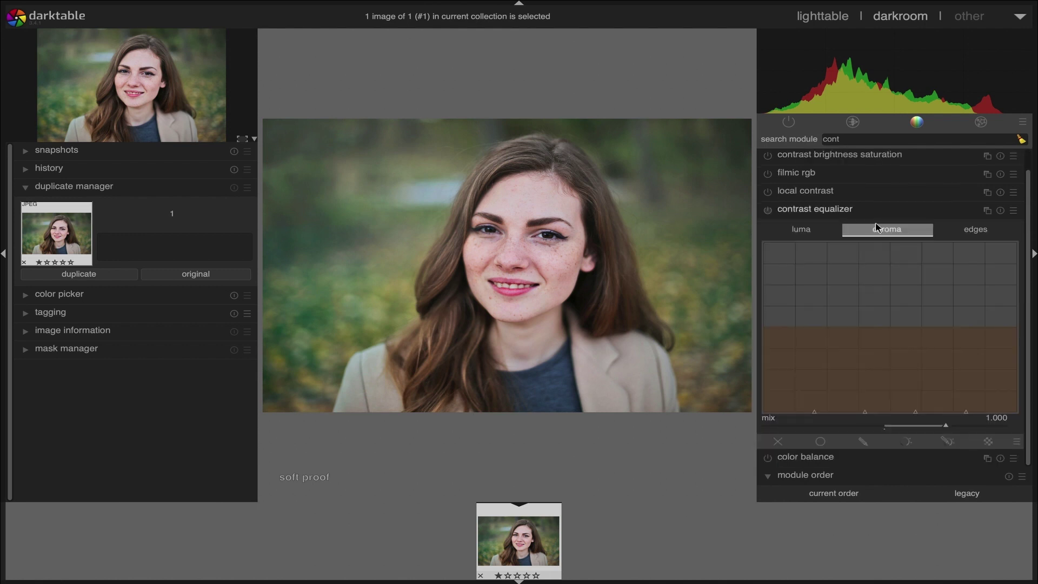
{"action": "left_click", "coordinate": [811, 233]}
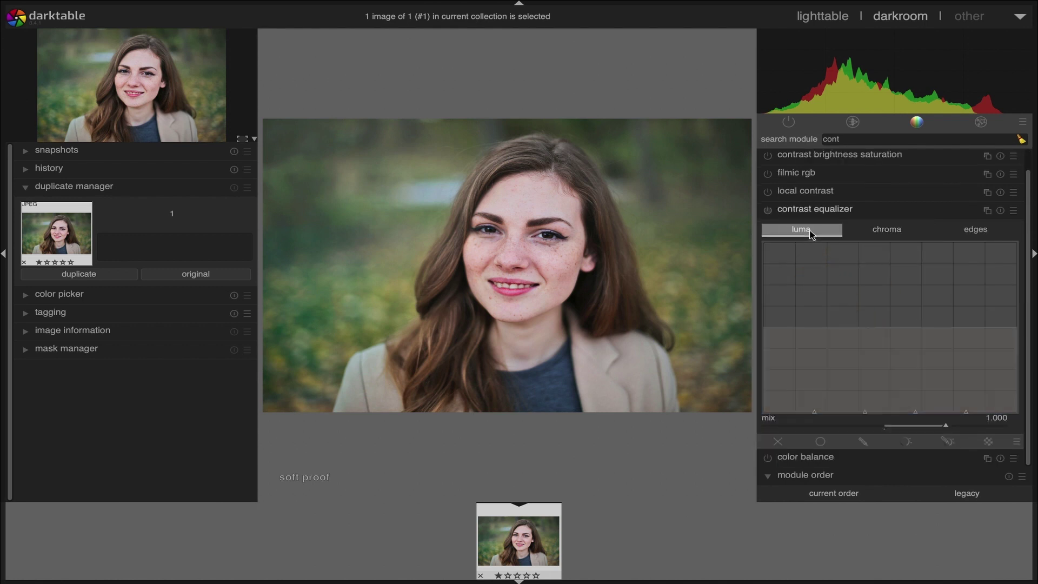
{"action": "left_click", "coordinate": [913, 232]}
{"action": "left_click", "coordinate": [815, 238]}
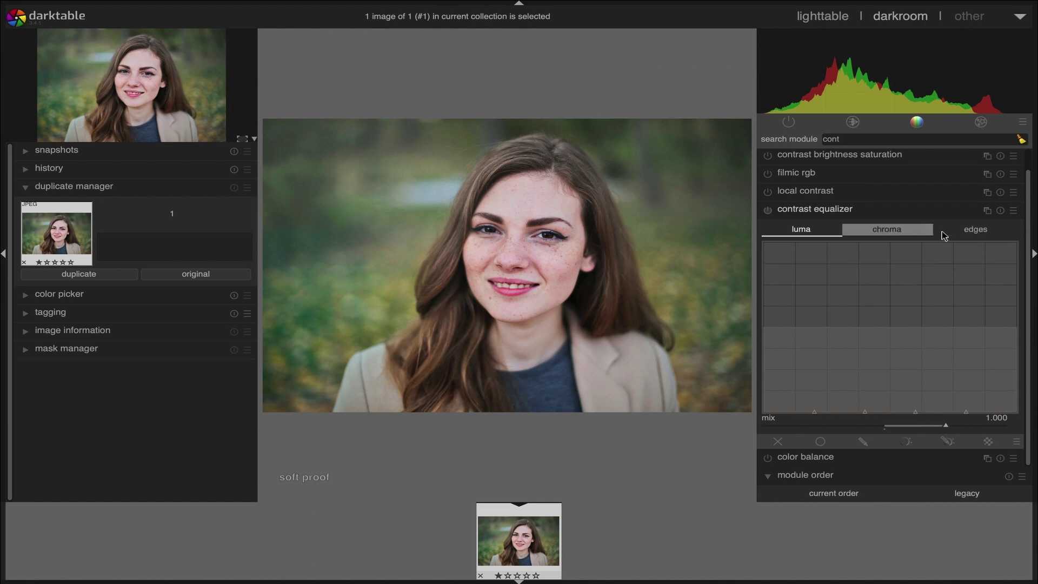
- Apply the clarity preset to the contrast equalizer, and pull its coarse and fine luma nodes slightly toward smooth
{"action": "left_click", "coordinate": [1013, 210]}
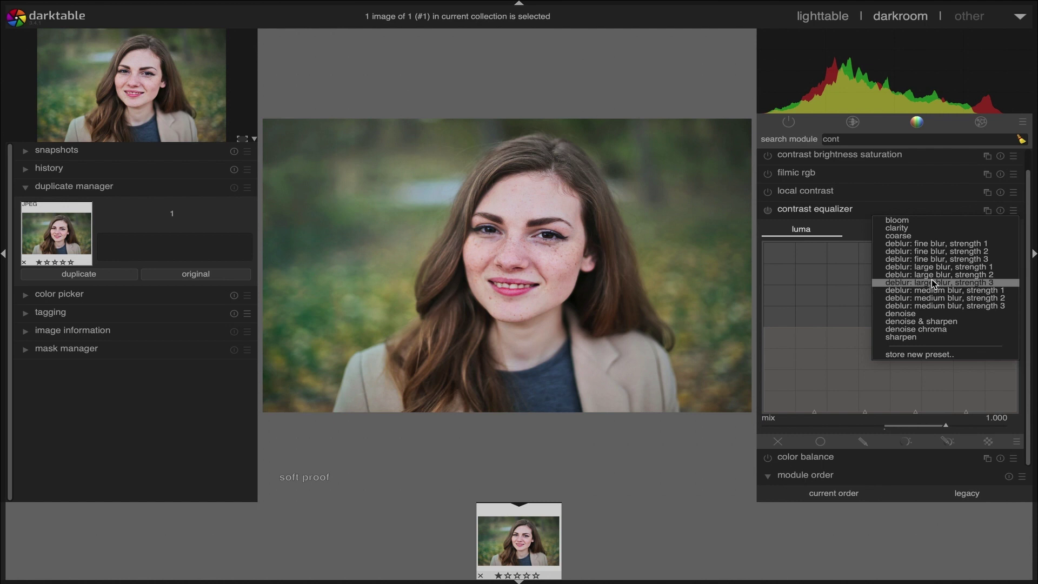
{"action": "left_click", "coordinate": [923, 229]}
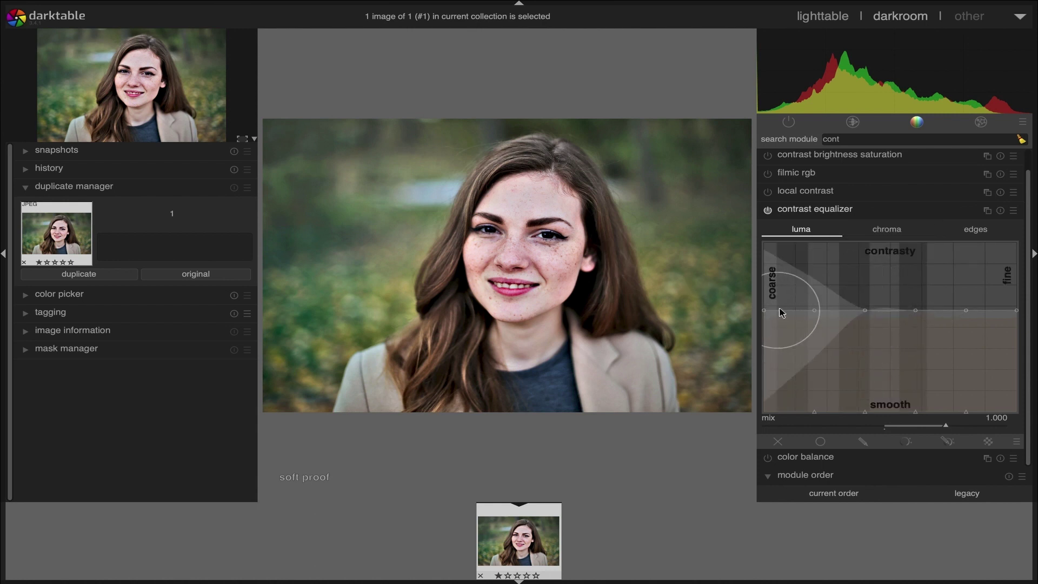
{"action": "mouse_move", "coordinate": [780, 308]}
{"action": "left_mouse_down"}
{"action": "mouse_move", "coordinate": [815, 309]}
{"action": "mouse_move", "coordinate": [780, 313]}
{"action": "mouse_move", "coordinate": [816, 310]}
{"action": "mouse_move", "coordinate": [815, 320]}
{"action": "left_mouse_up"}
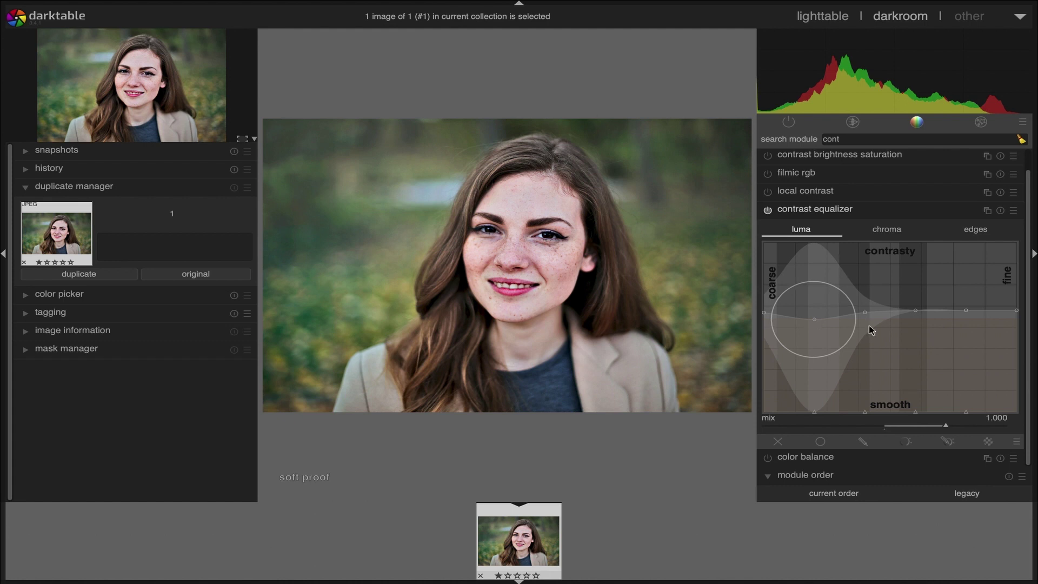
{"action": "left_click_drag", "start_coordinate": [928, 313], "coordinate": [803, 325]}
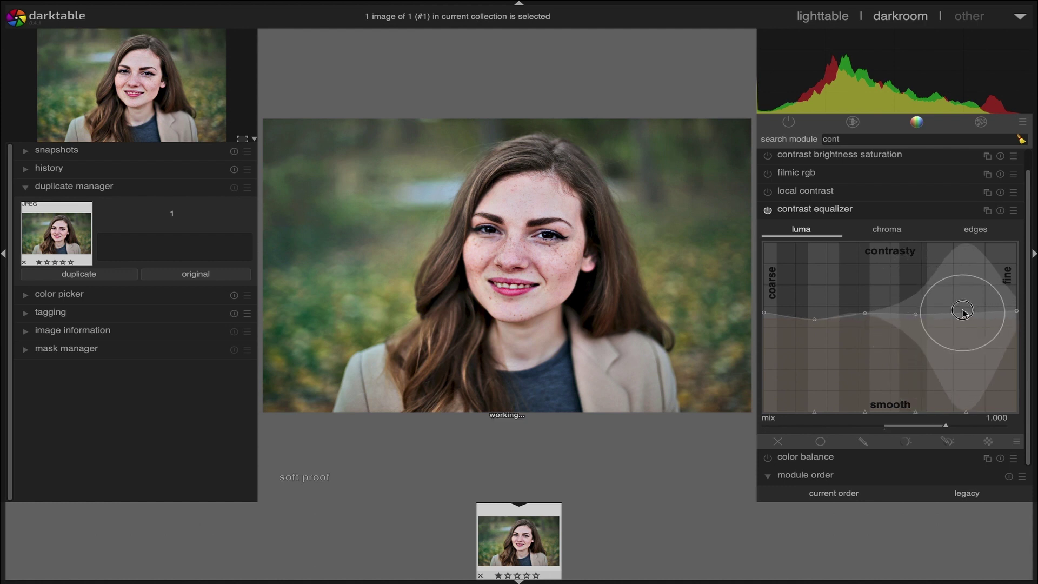
{"action": "left_click_drag", "start_coordinate": [964, 311], "coordinate": [963, 312]}
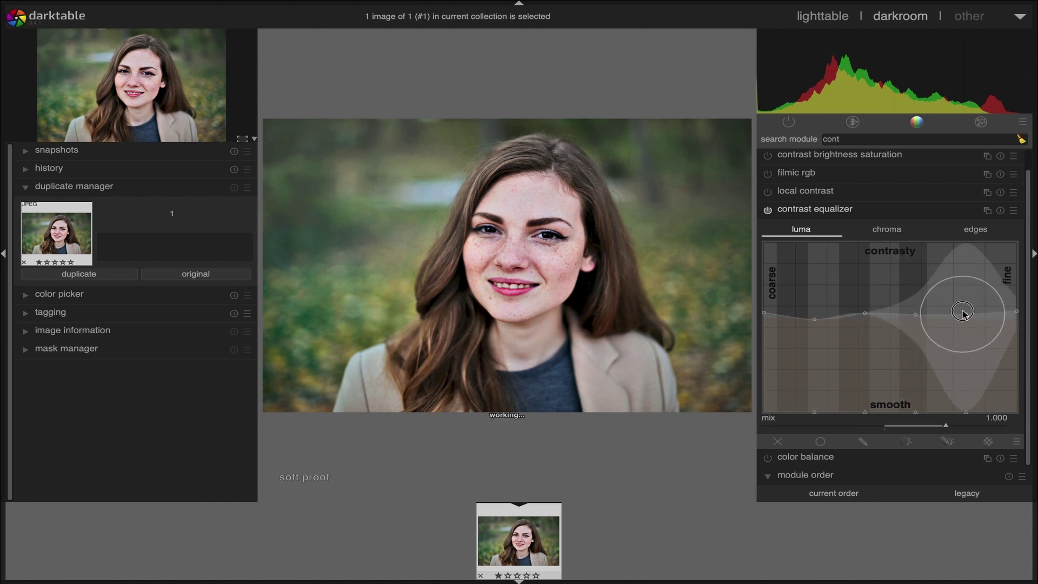
{"action": "left_click", "coordinate": [1013, 211]}
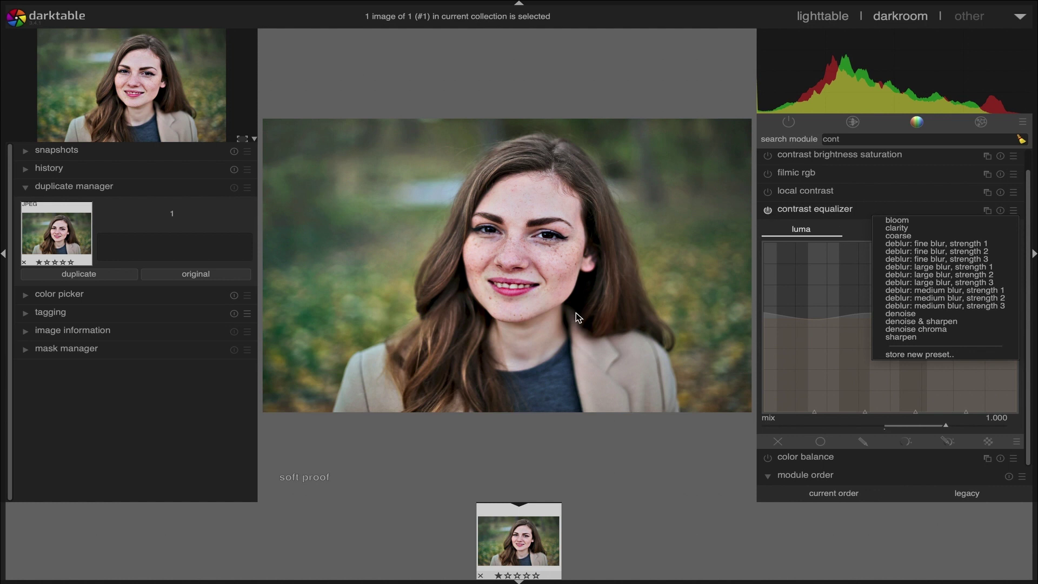
{"action": "left_click", "coordinate": [863, 216]}
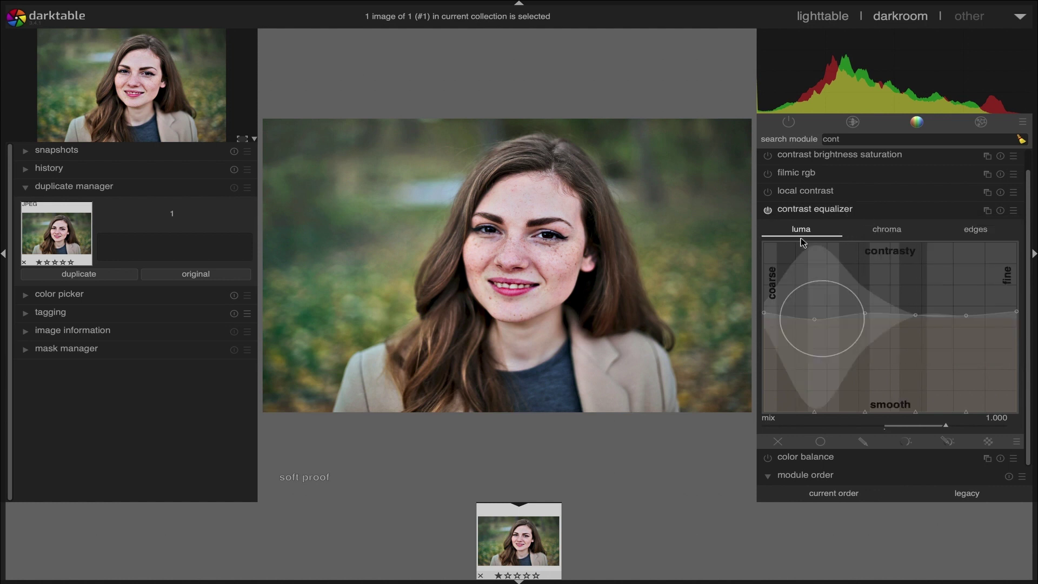
- Compare the portrait with the contrast equalizer off and on, both close up and in full view, leaving the module on
{"action": "scroll", "coordinate": [619, 289], "scroll_direction": "up", "scroll_amount": 3}
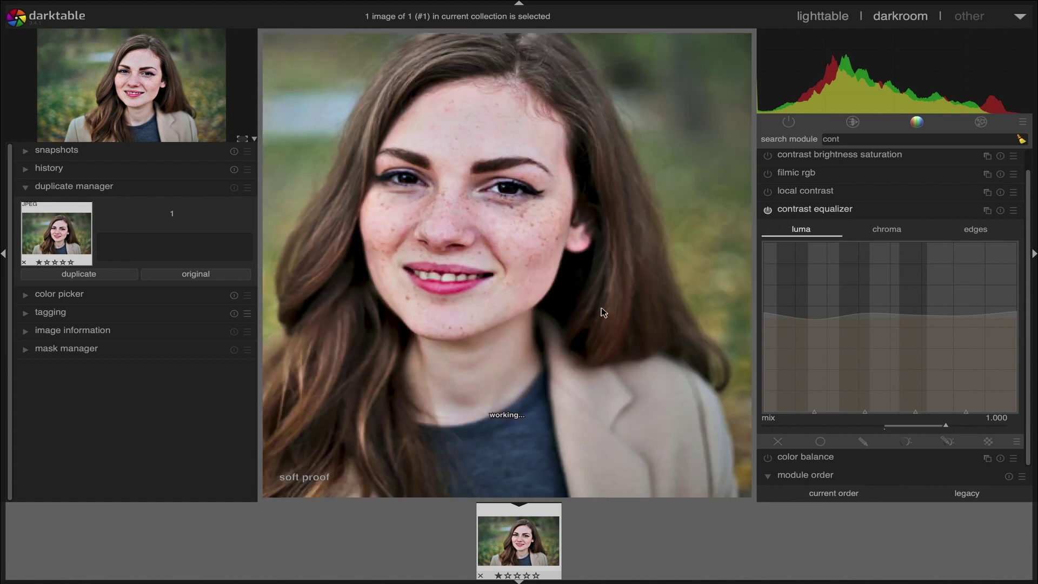
{"action": "left_click", "coordinate": [767, 210]}
{"action": "scroll", "coordinate": [568, 260], "scroll_direction": "up", "scroll_amount": 2}
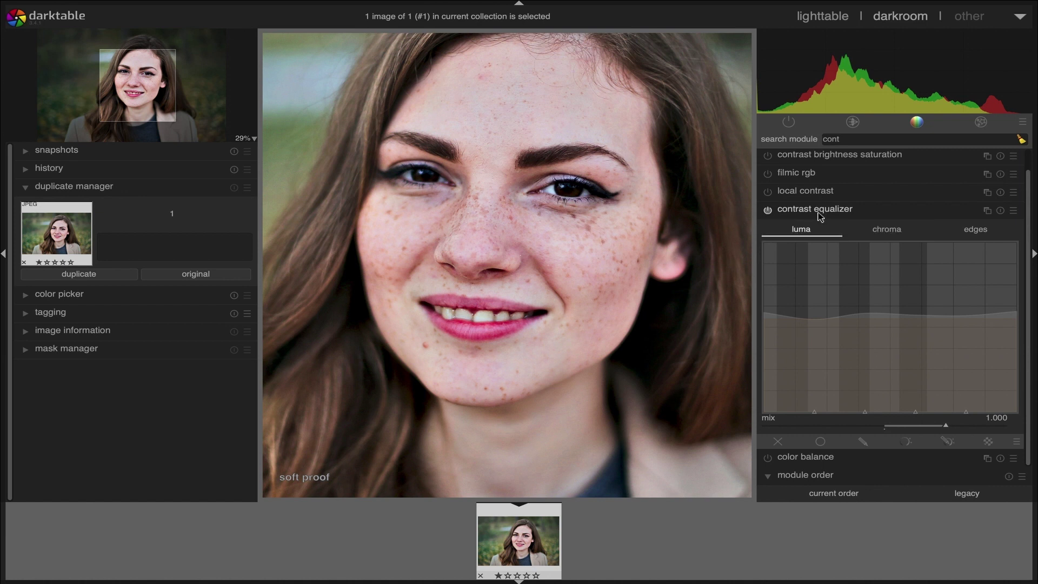
{"action": "left_click", "coordinate": [768, 210]}
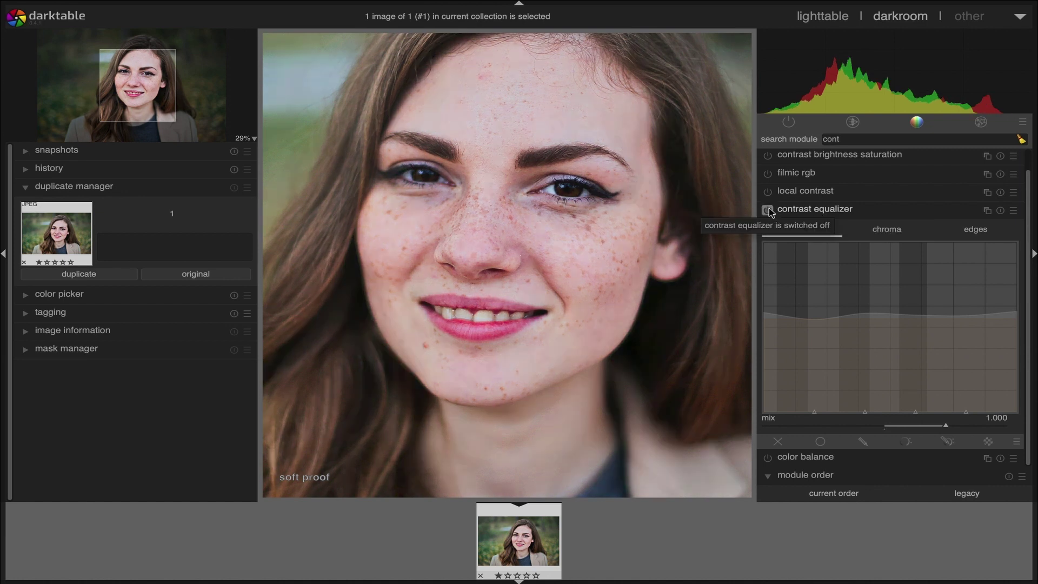
{"action": "scroll", "coordinate": [603, 259], "scroll_direction": "down", "scroll_amount": 3}
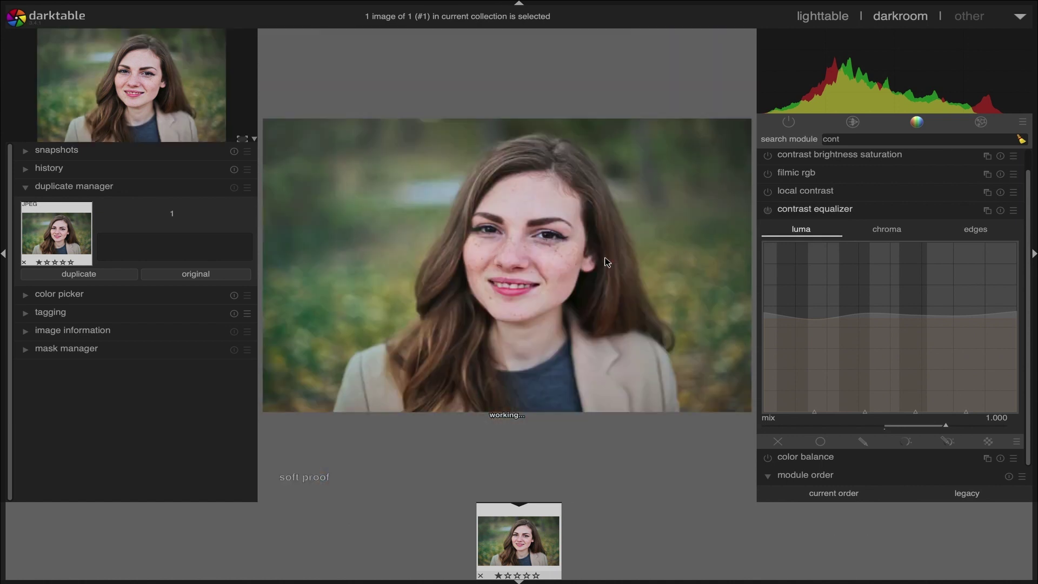
{"action": "left_click", "coordinate": [767, 210]}
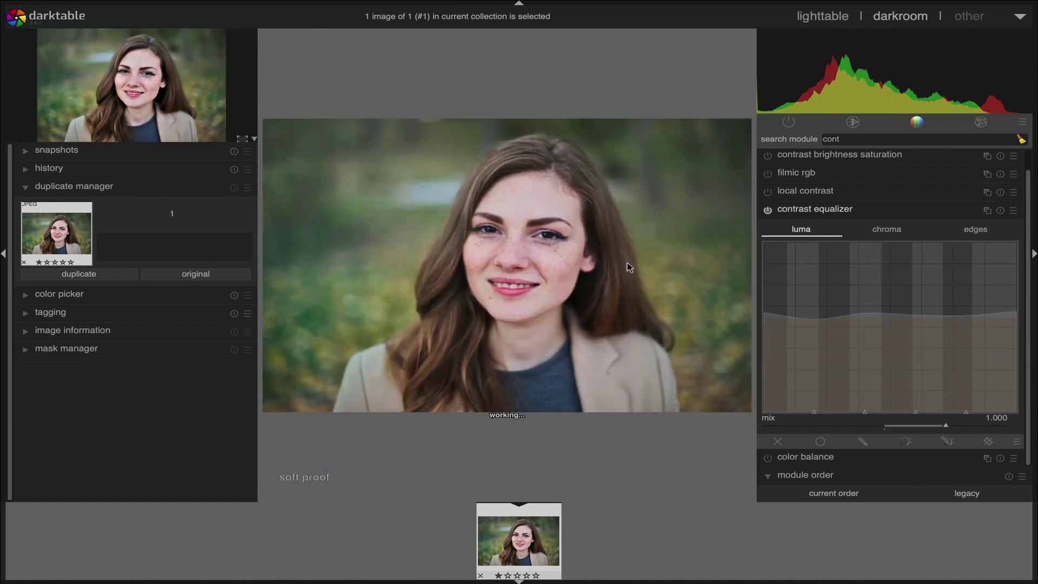
{"action": "scroll", "coordinate": [627, 267], "scroll_direction": "up", "scroll_amount": 2}
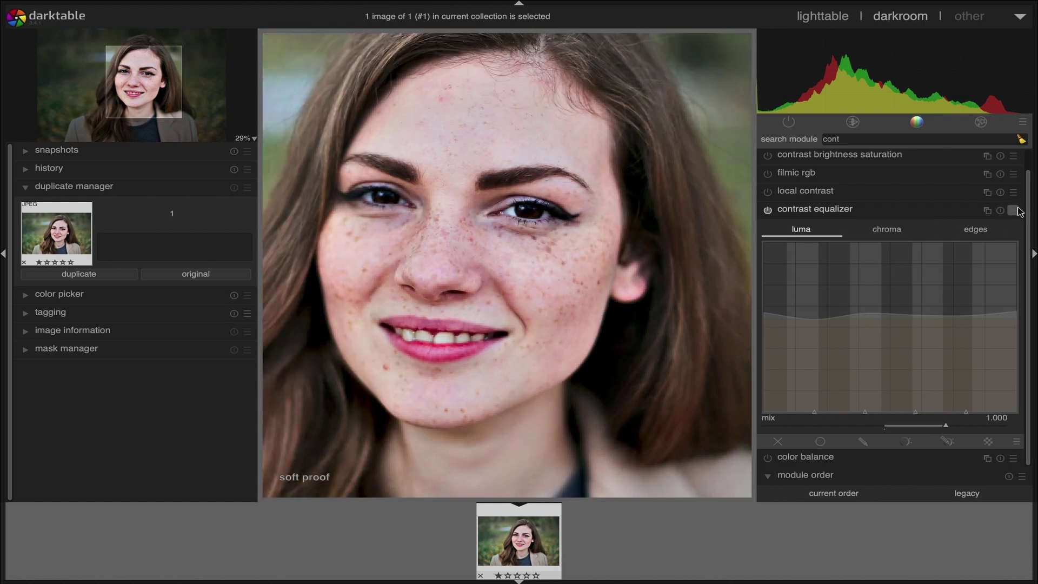
- Try the denoise & sharpen preset on the contrast equalizer and check its effect on the face close up
{"action": "left_click", "coordinate": [1015, 210]}
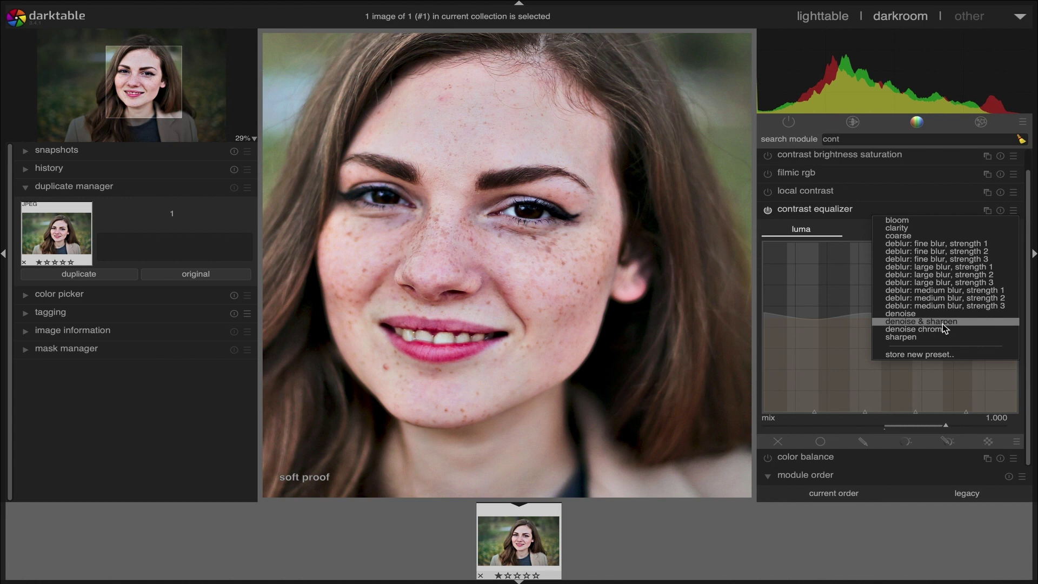
{"action": "left_click", "coordinate": [976, 323]}
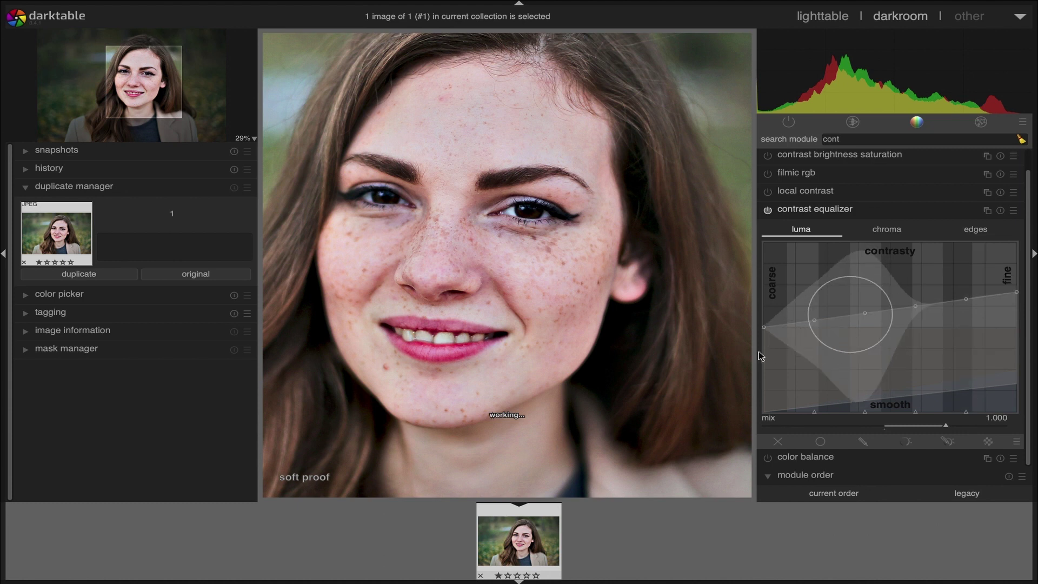
{"action": "scroll", "coordinate": [663, 293], "scroll_direction": "up", "scroll_amount": 2}
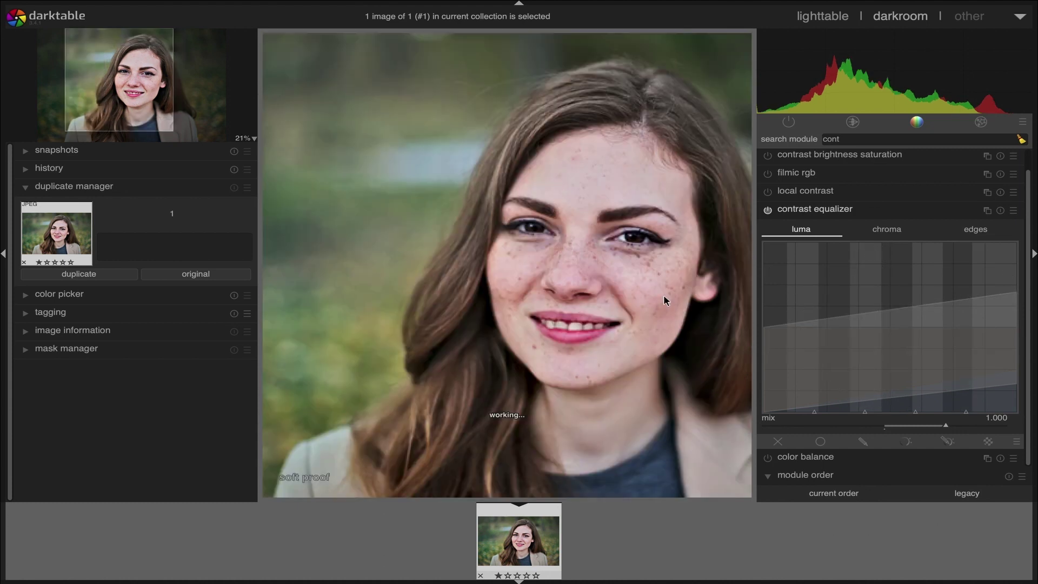
{"action": "scroll", "coordinate": [663, 294], "scroll_direction": "up", "scroll_amount": 1}
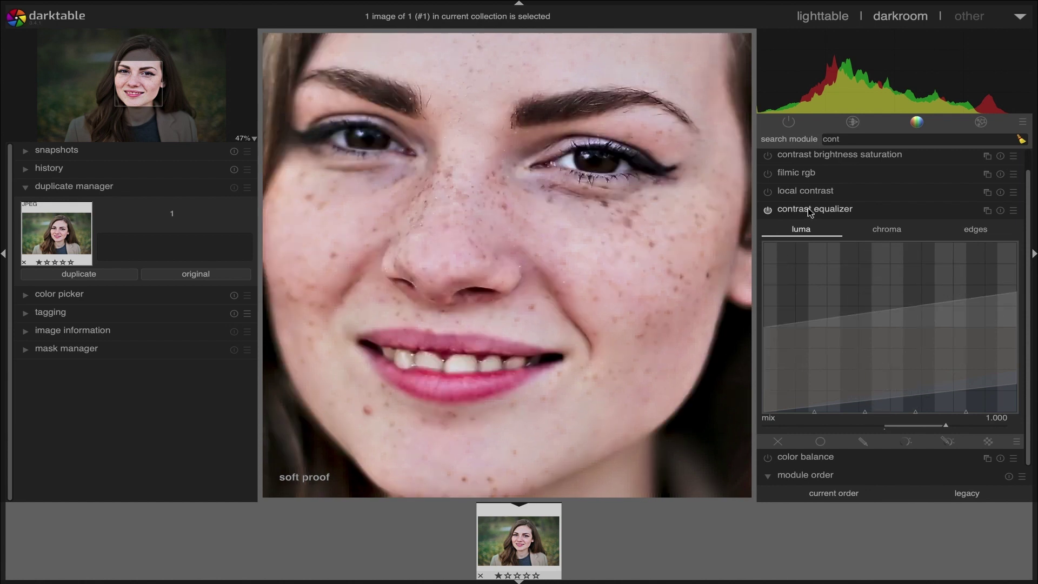
{"action": "left_click", "coordinate": [768, 209]}
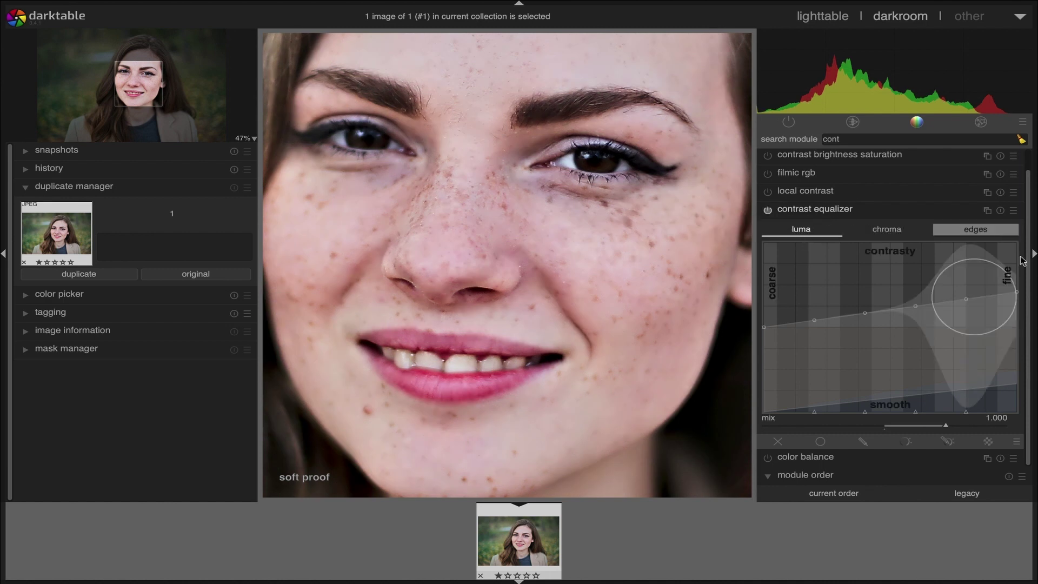
- Apply the sharpen preset to the contrast equalizer, and pull its middle and fine luma nodes slightly toward smooth
{"action": "left_click", "coordinate": [1022, 213]}
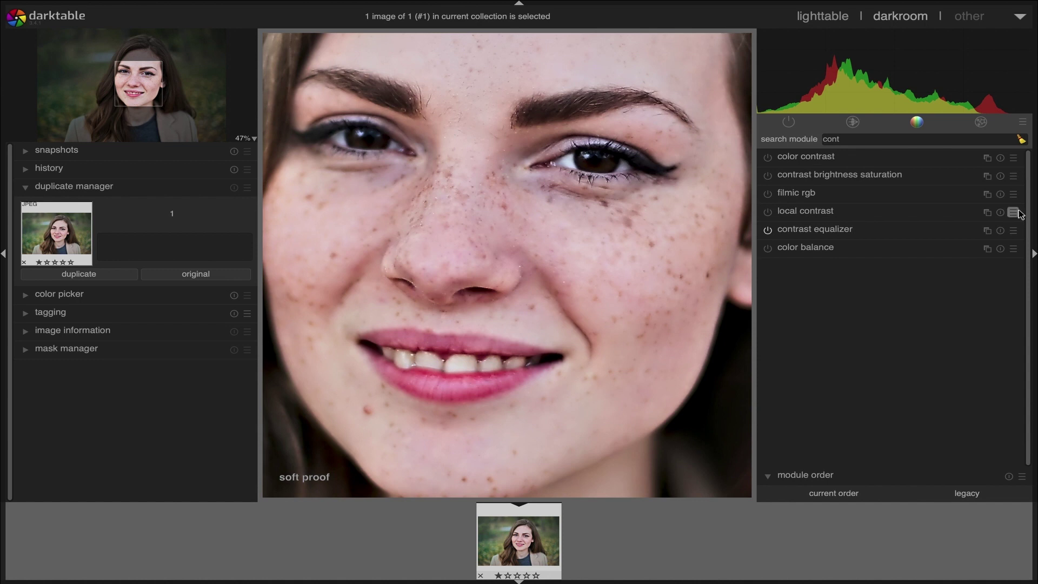
{"action": "left_click", "coordinate": [857, 230]}
{"action": "left_click", "coordinate": [1014, 211]}
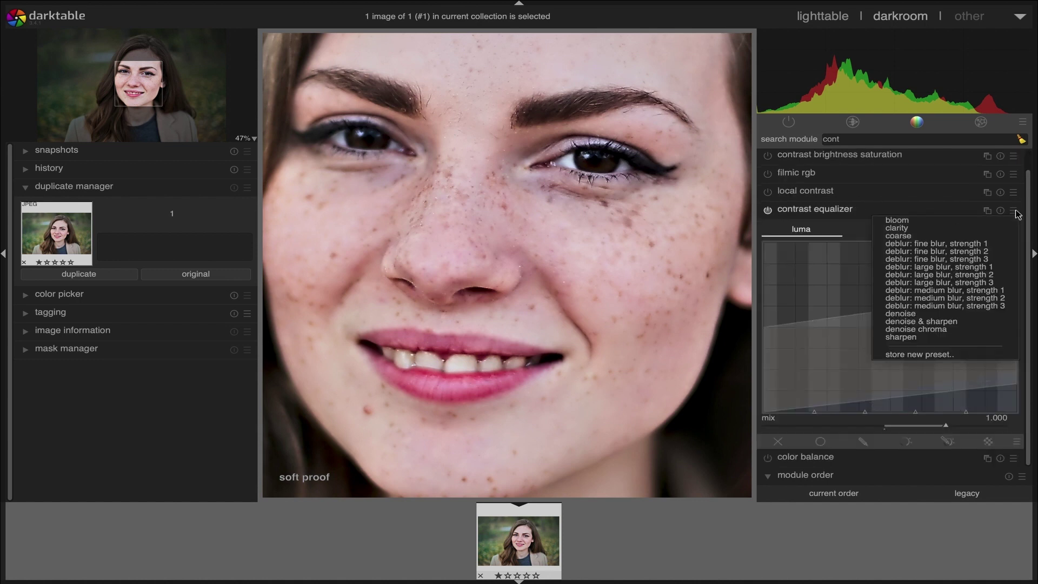
{"action": "left_click", "coordinate": [929, 337]}
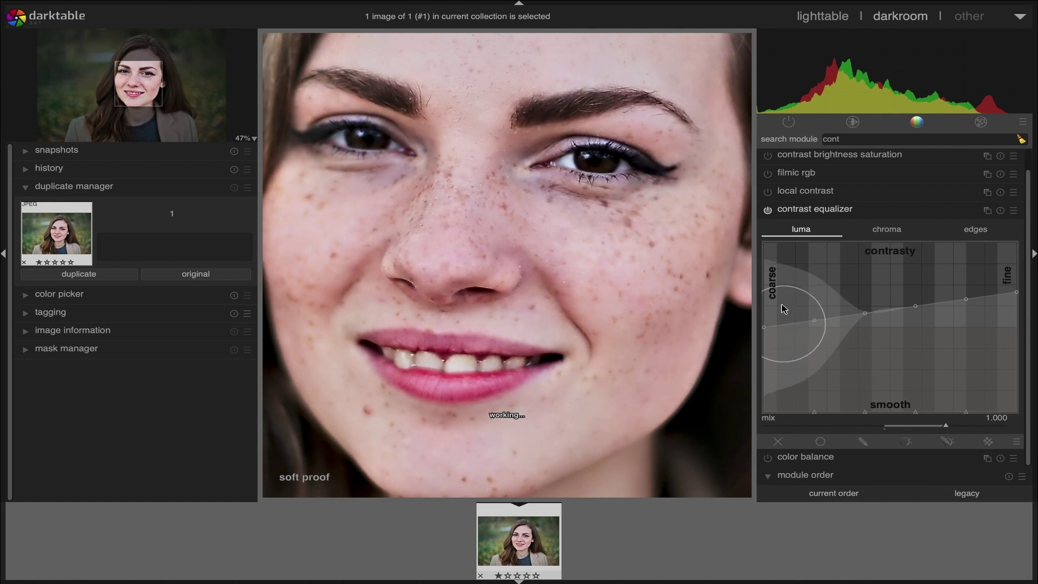
{"action": "scroll", "coordinate": [637, 316], "scroll_direction": "down", "scroll_amount": 4}
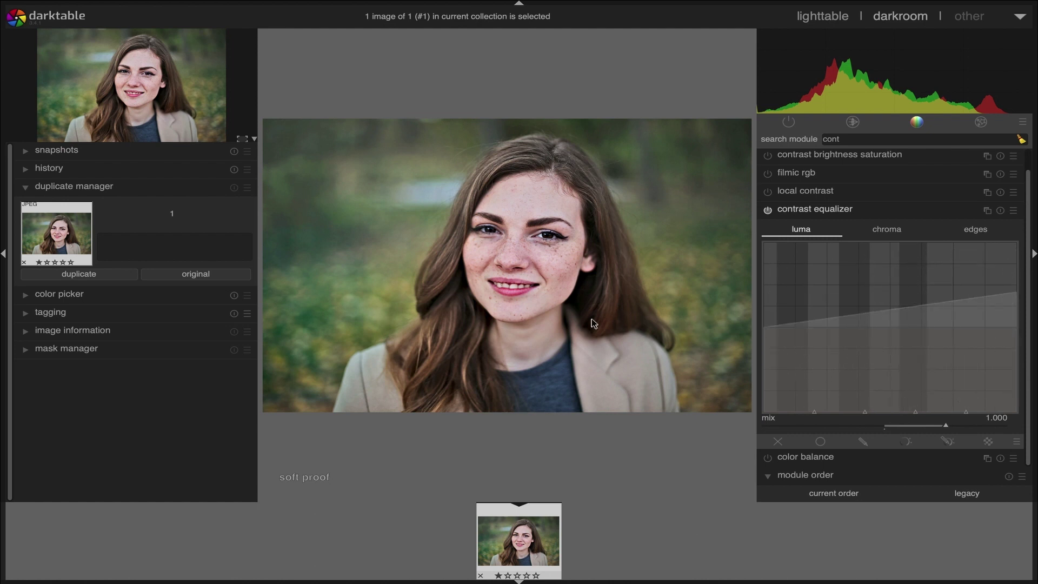
{"action": "scroll", "coordinate": [594, 323], "scroll_direction": "up", "scroll_amount": 1}
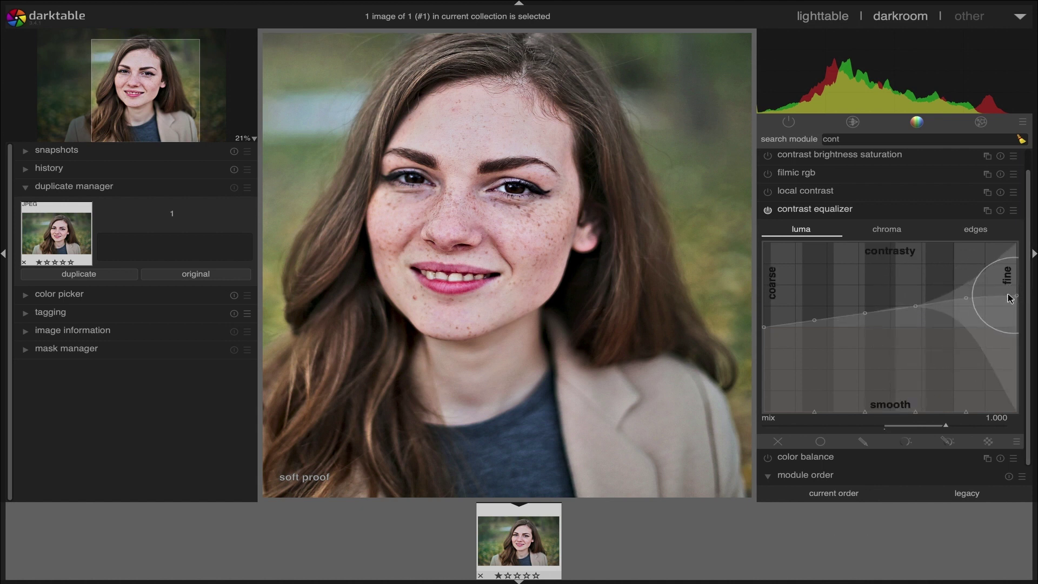
{"action": "left_click_drag", "start_coordinate": [917, 303], "coordinate": [862, 317]}
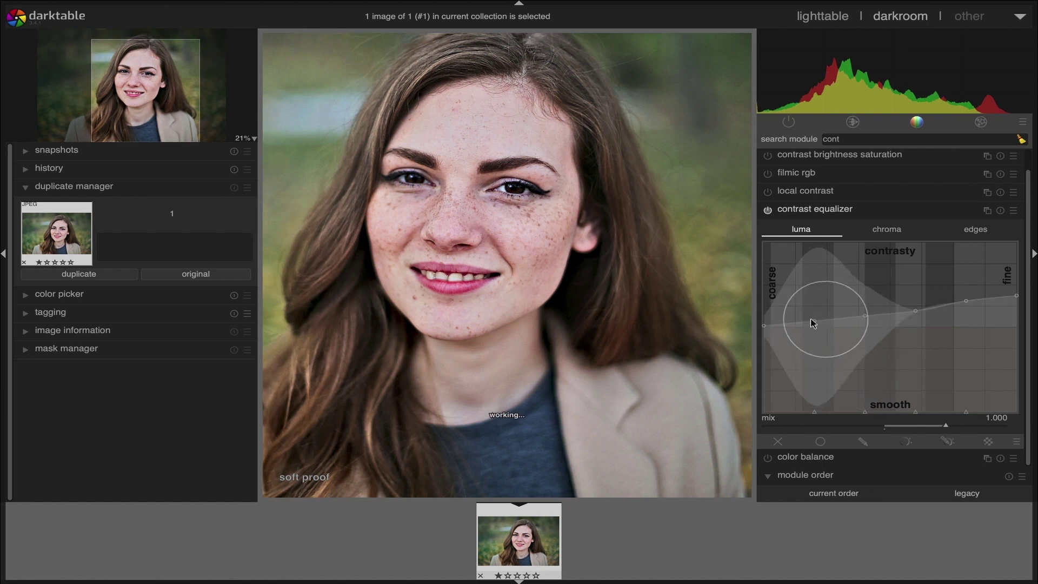
- Examine the softened sharpening on the face and hair with the contrast equalizer off and on, leaving the module on
{"action": "scroll", "coordinate": [689, 320], "scroll_direction": "down", "scroll_amount": 2}
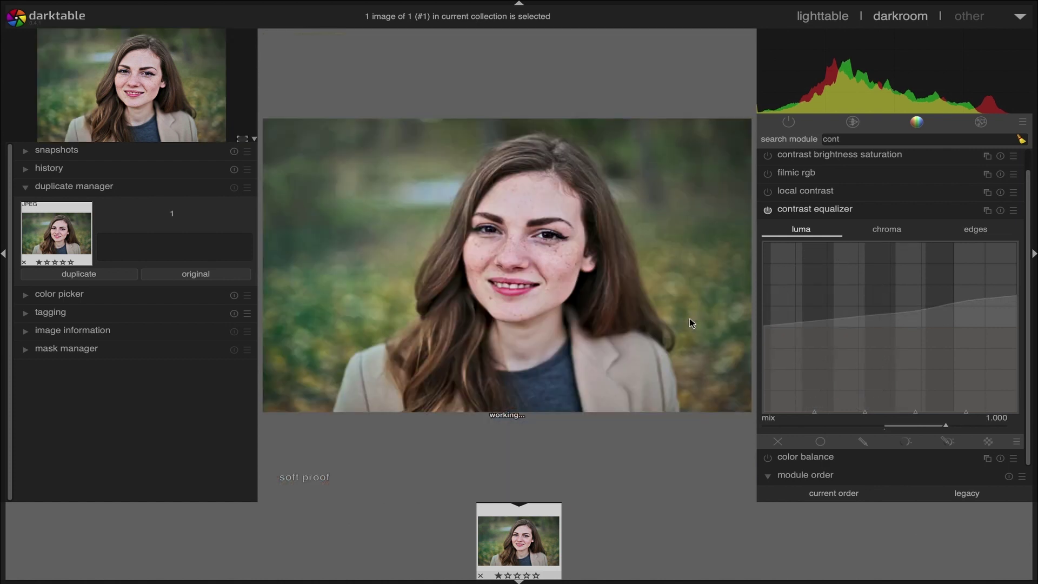
{"action": "scroll", "coordinate": [689, 319], "scroll_direction": "up", "scroll_amount": 1}
{"action": "scroll", "coordinate": [703, 317], "scroll_direction": "up", "scroll_amount": 1}
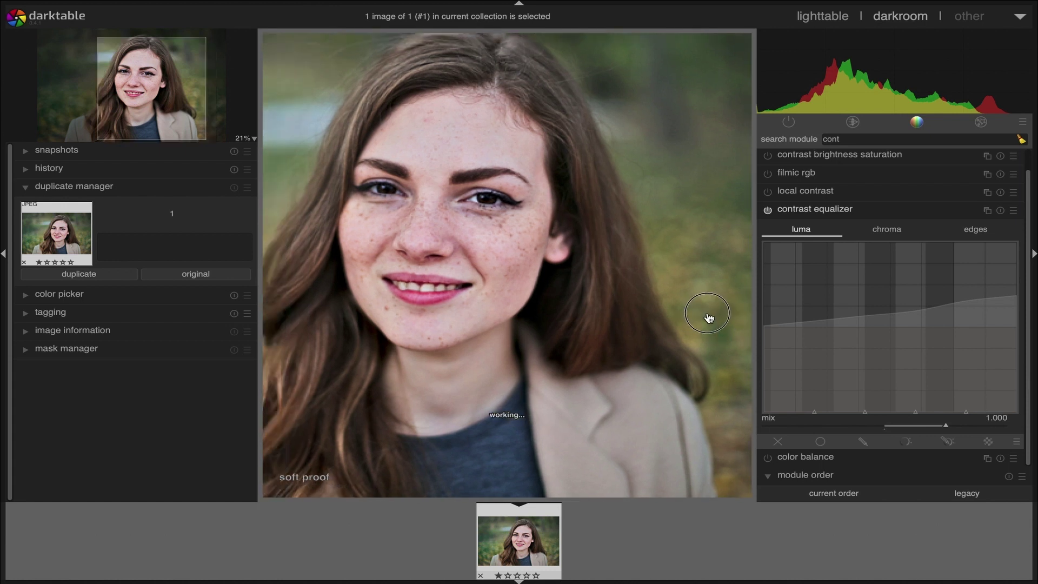
{"action": "left_click_drag", "start_coordinate": [709, 317], "coordinate": [745, 297]}
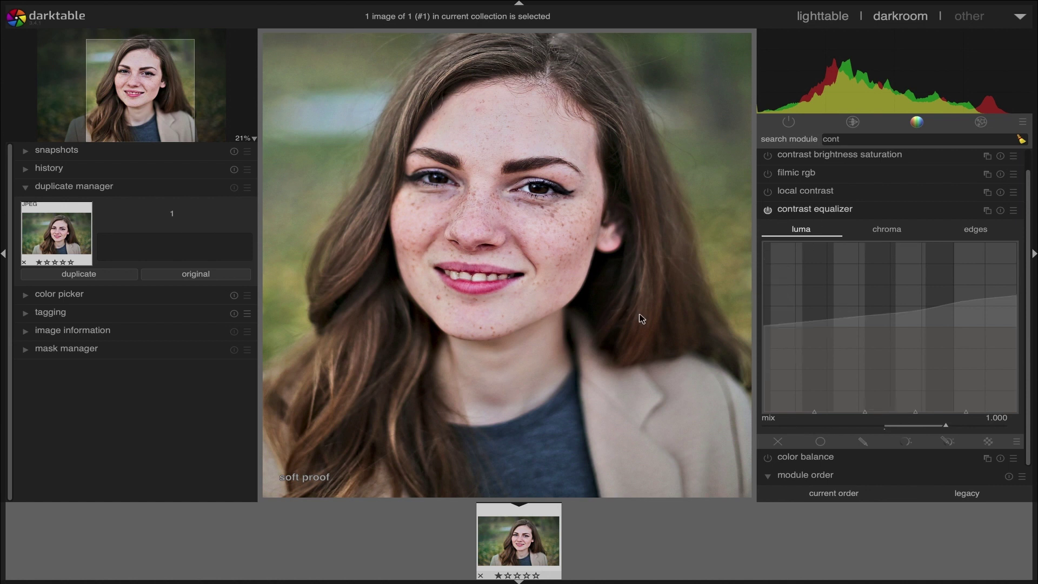
{"action": "scroll", "coordinate": [626, 280], "scroll_direction": "up", "scroll_amount": 1}
{"action": "left_click_drag", "start_coordinate": [625, 280], "coordinate": [642, 322]}
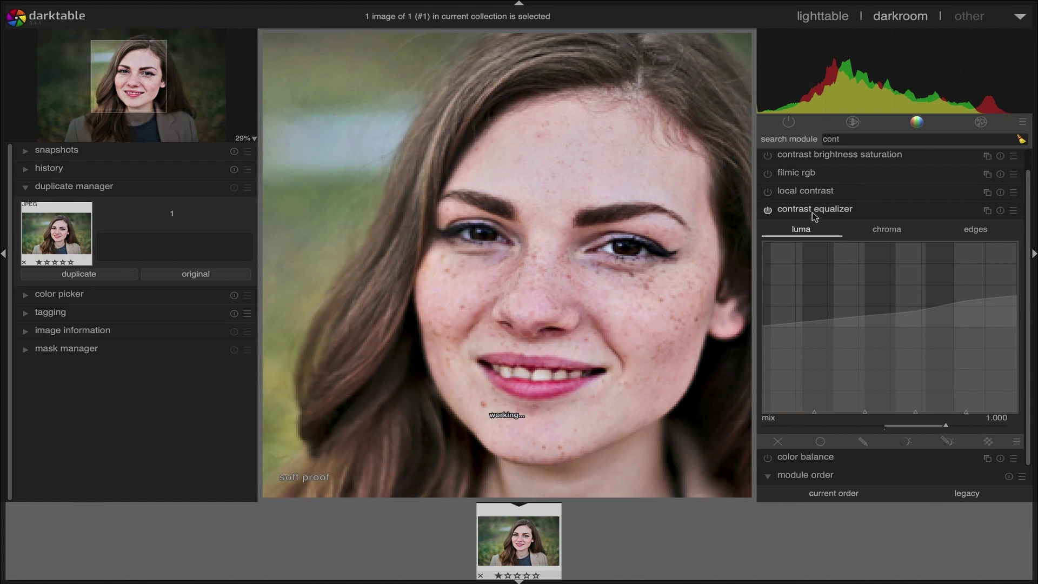
{"action": "left_click", "coordinate": [766, 210]}
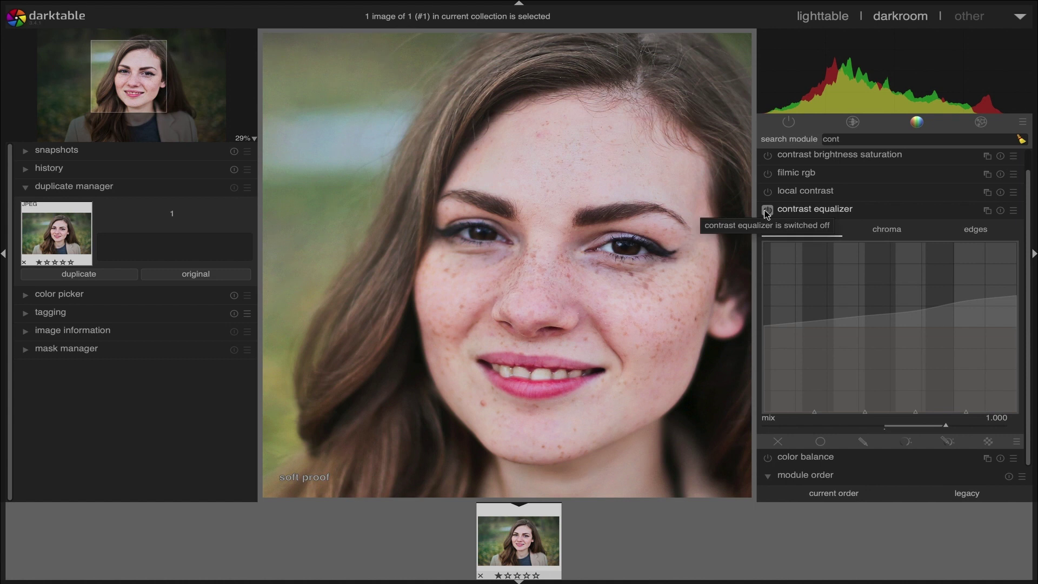
{"action": "left_click", "coordinate": [767, 212]}
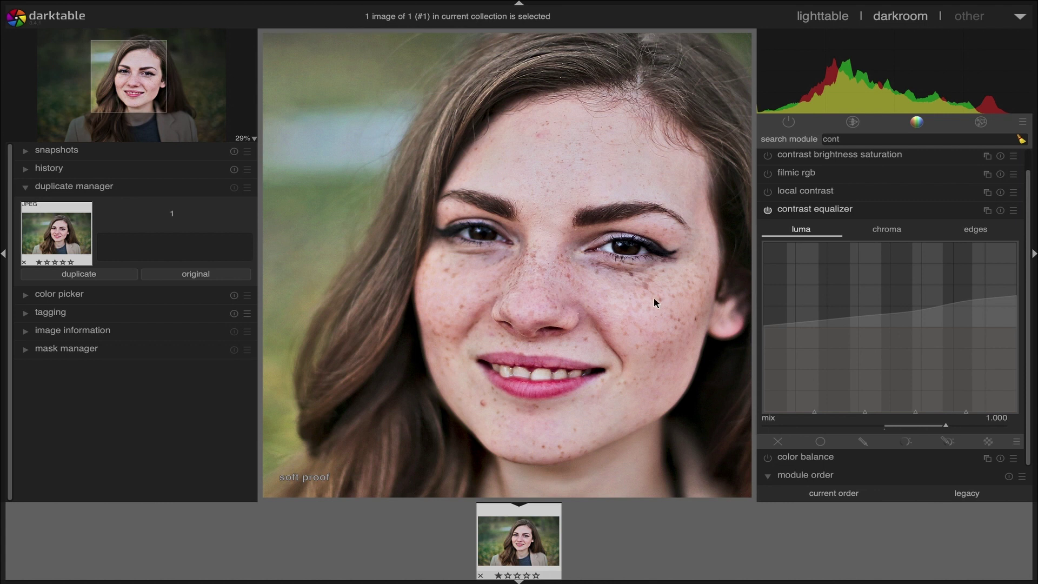
- View the contrast equalizer's presets, and return to the list of active modules with the module search cleared
{"action": "left_click", "coordinate": [1013, 210]}
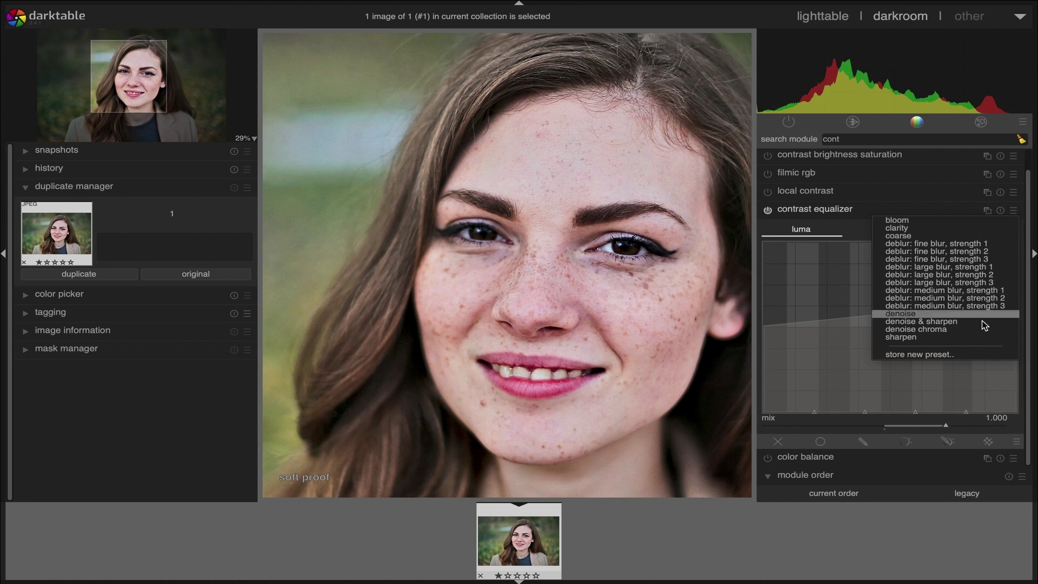
{"action": "left_click", "coordinate": [1013, 210]}
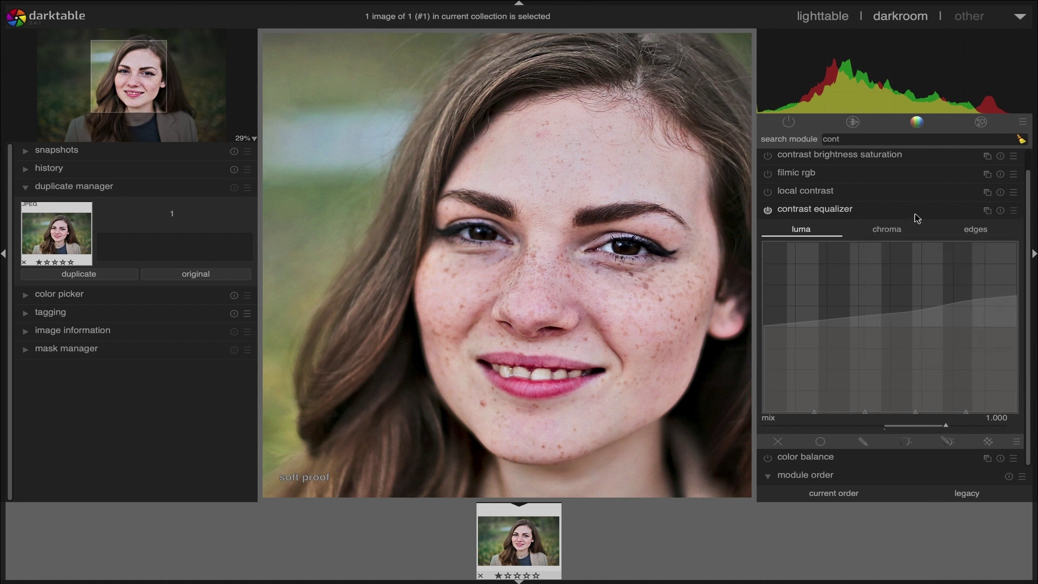
{"action": "left_click", "coordinate": [887, 212]}
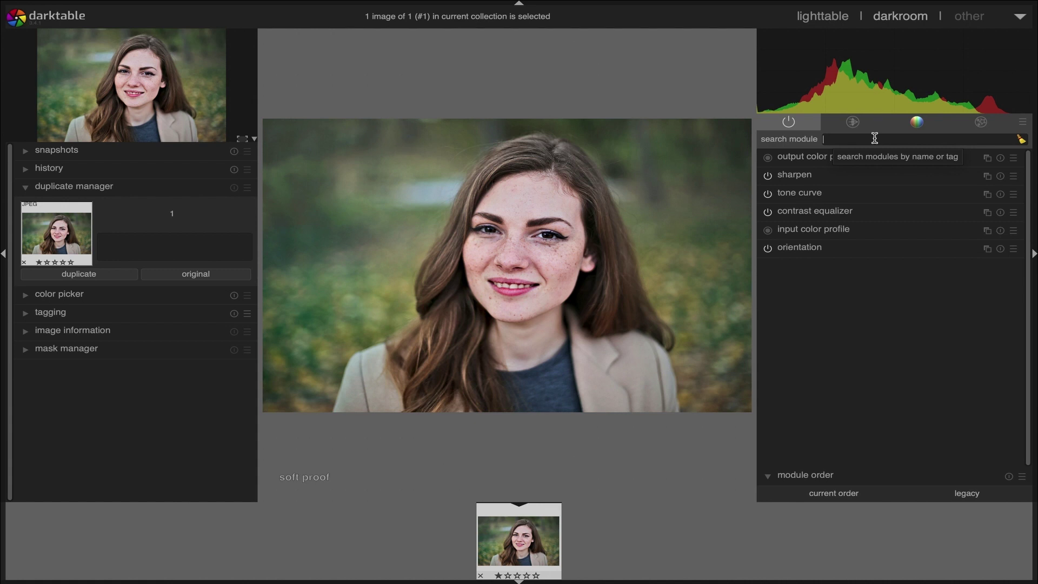
- Review the sharpen module's radius, amount and threshold settings, and leave the module collapsed
{"action": "left_click", "coordinate": [814, 175]}
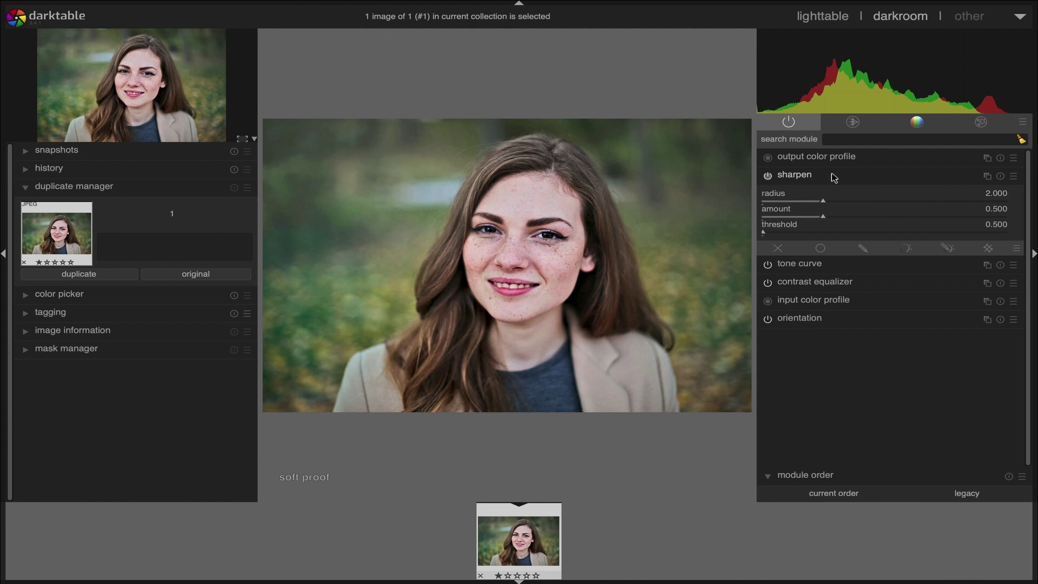
{"action": "left_click", "coordinate": [833, 176]}
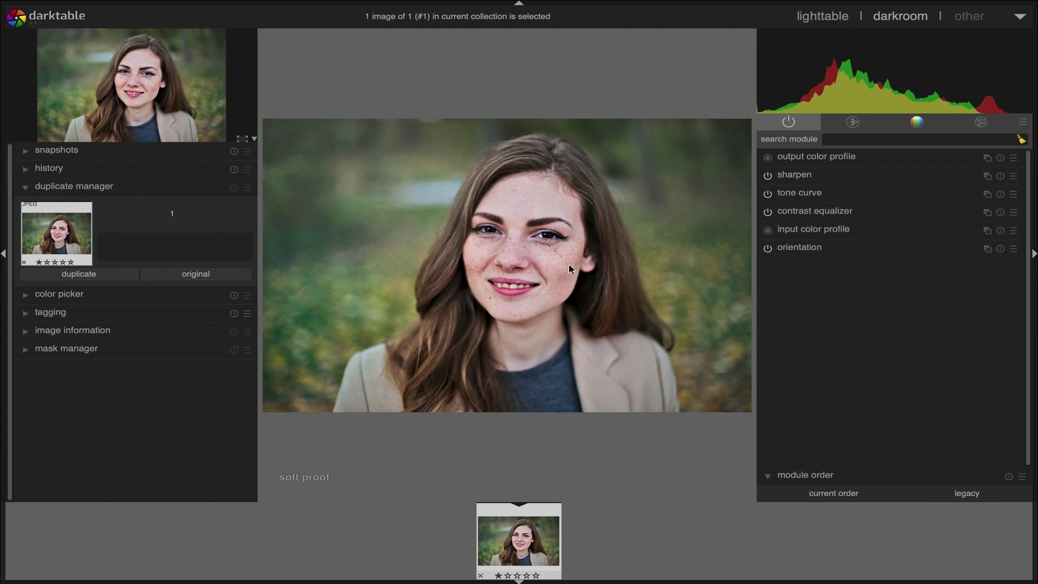
{"action": "left_click", "coordinate": [811, 177]}
{"action": "left_click", "coordinate": [811, 177]}
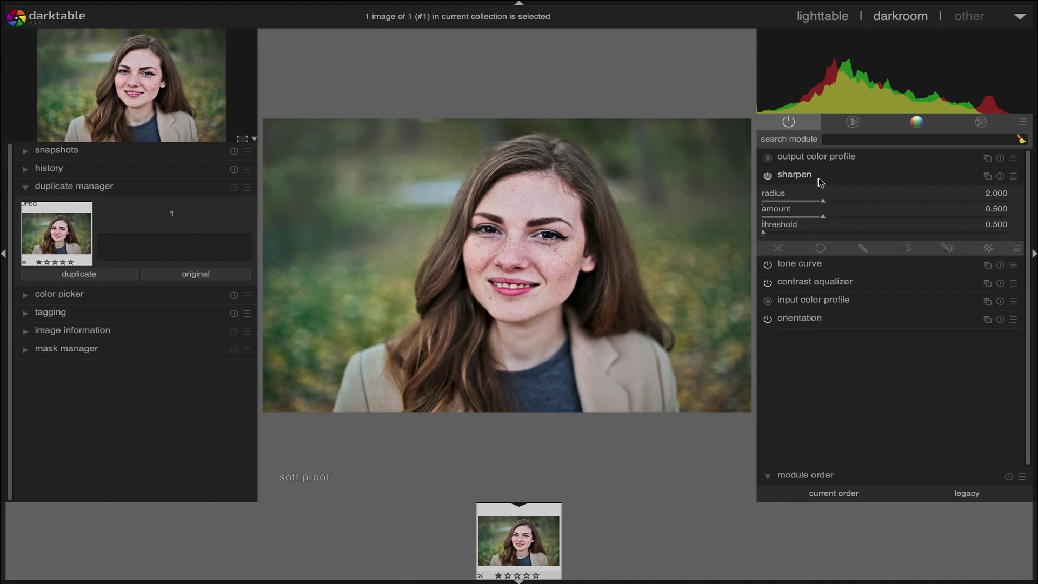
{"action": "left_click", "coordinate": [820, 182]}
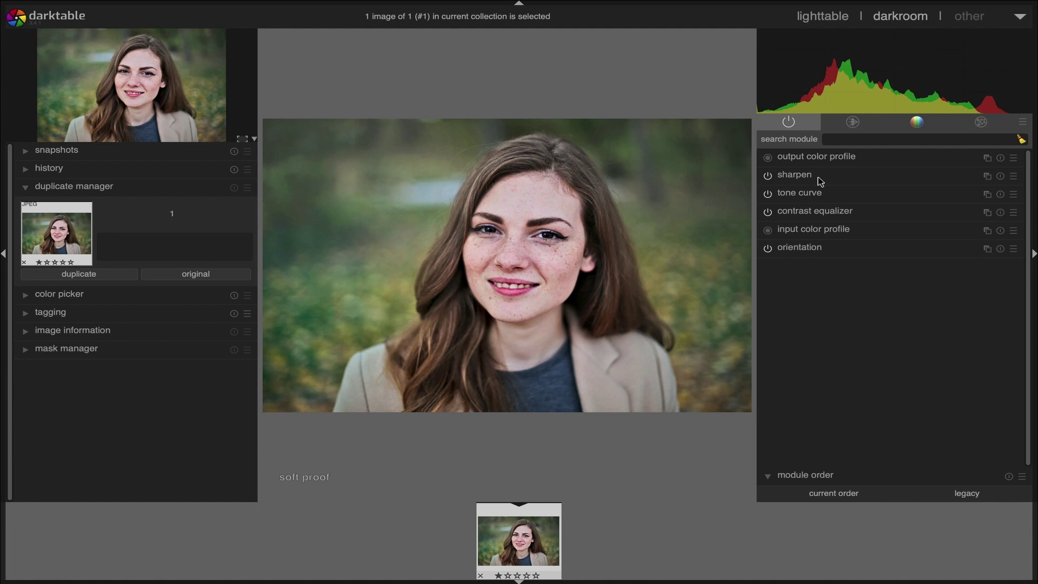
{"action": "left_click", "coordinate": [820, 182]}
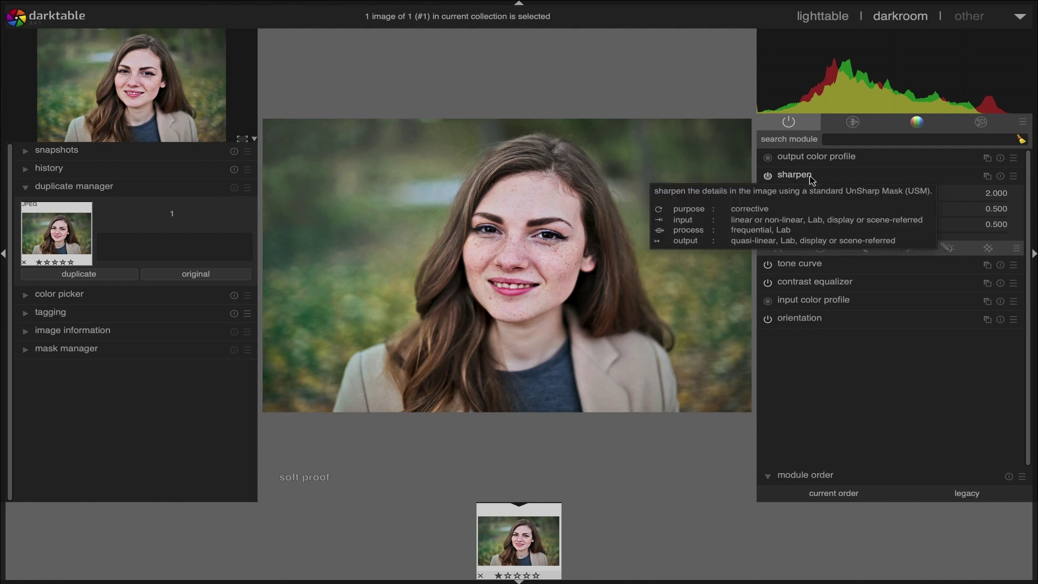
{"action": "left_click", "coordinate": [811, 180]}
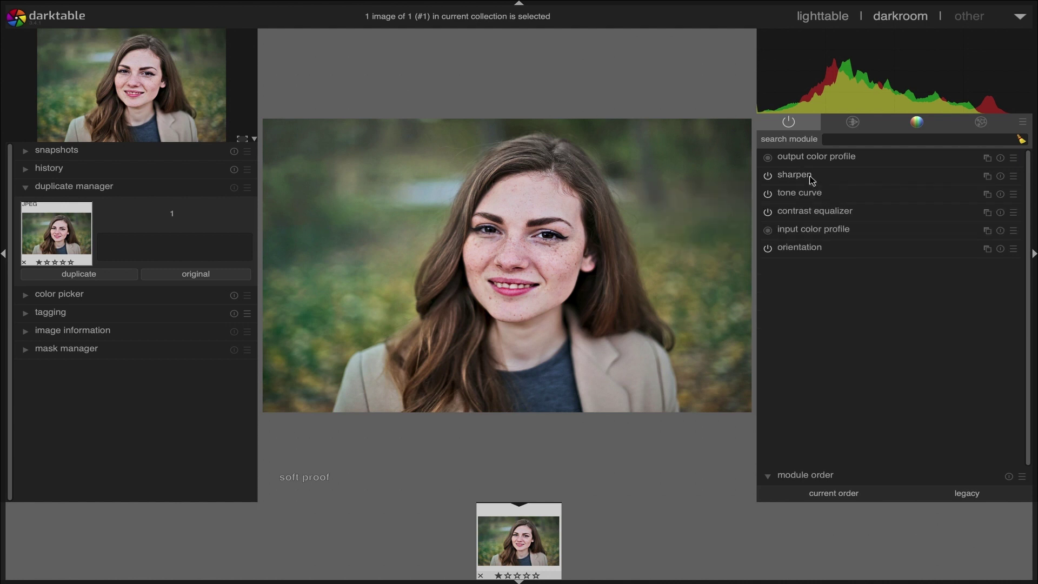
{"action": "left_click", "coordinate": [811, 180]}
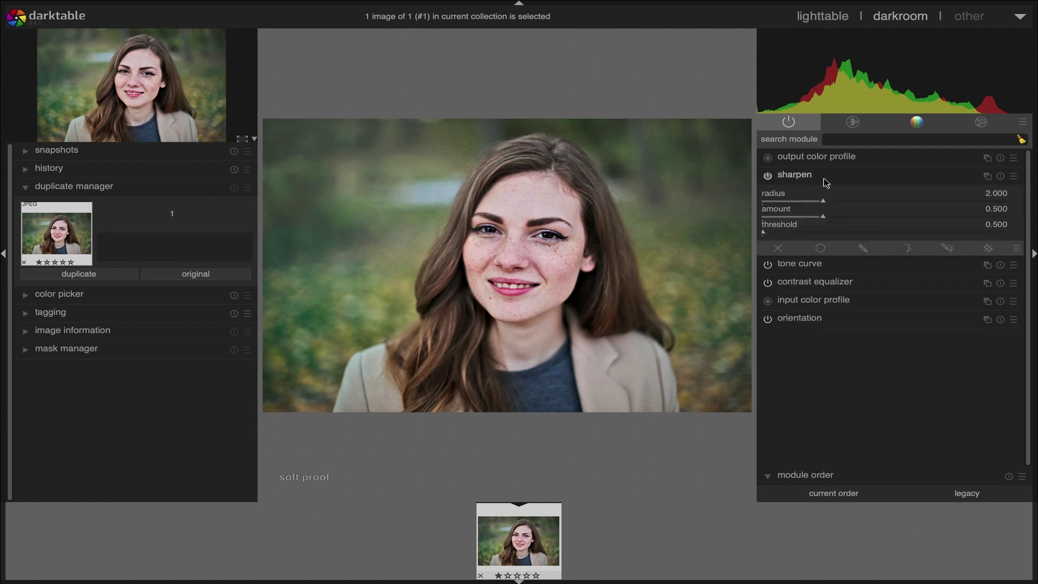
{"action": "left_click", "coordinate": [866, 180]}
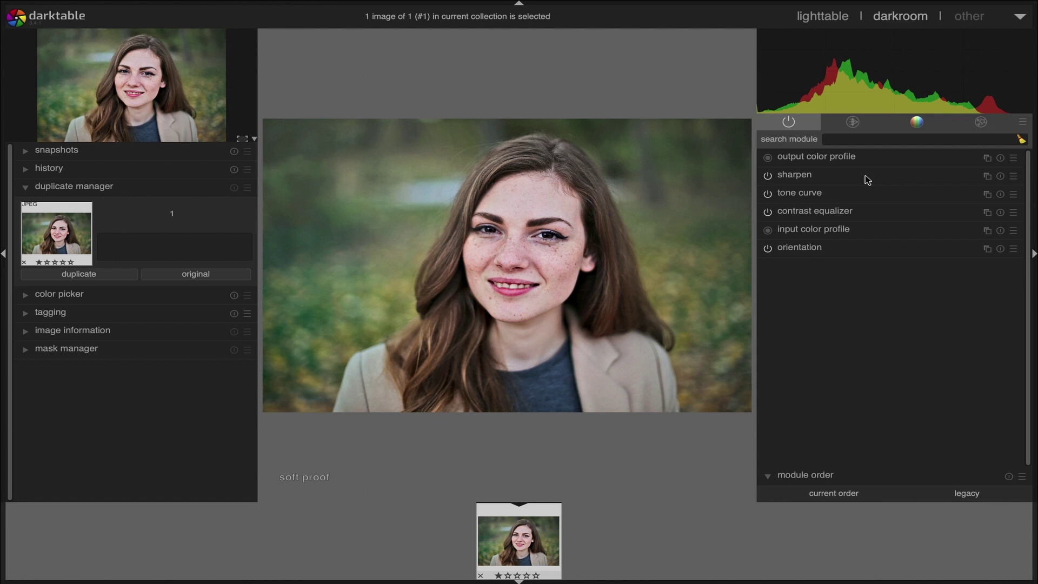
{"action": "left_click", "coordinate": [866, 180]}
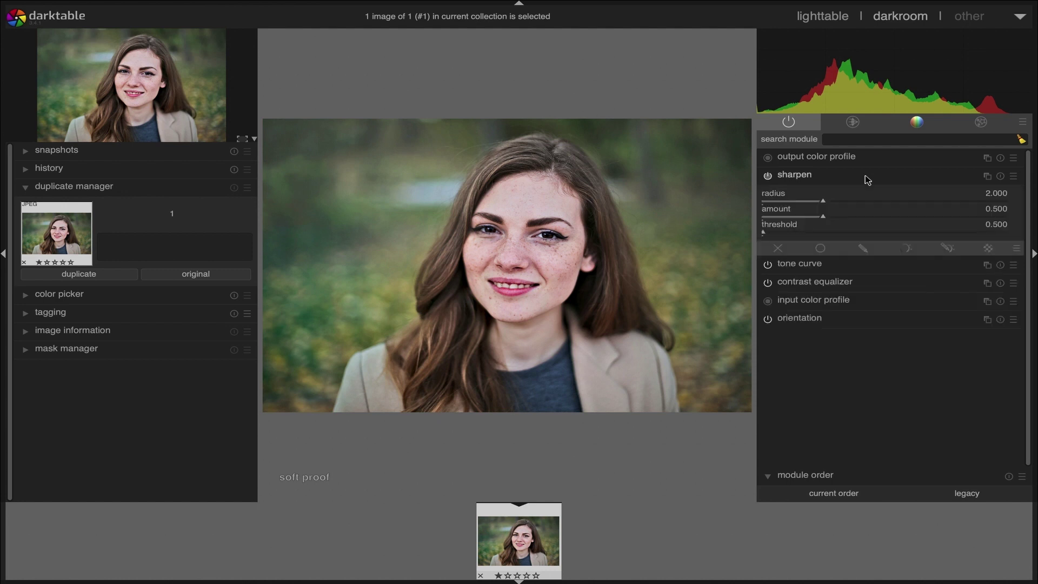
{"action": "left_click", "coordinate": [866, 180]}
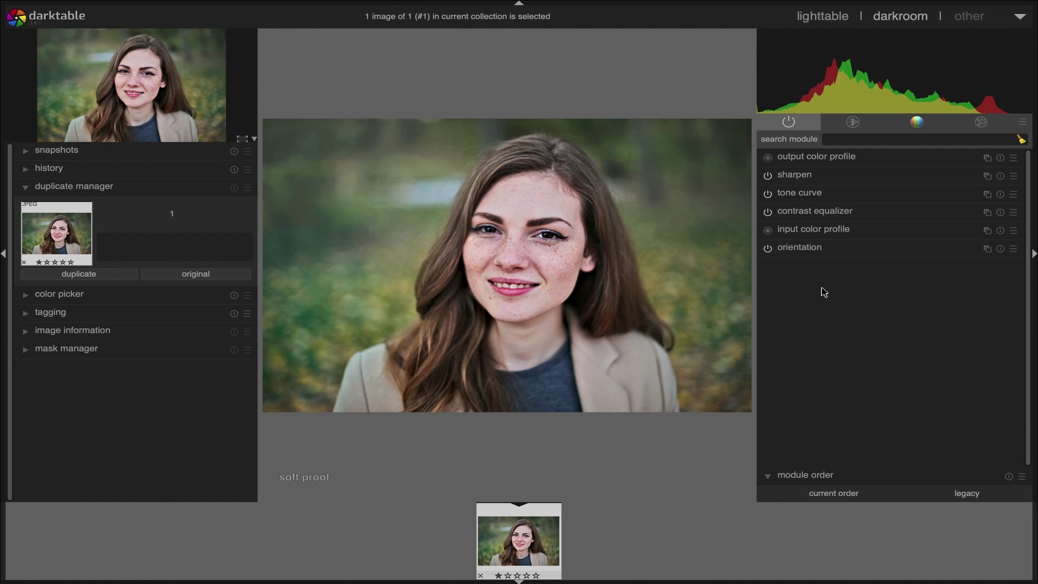
{"action": "mouse_move", "coordinate": [694, 5]}
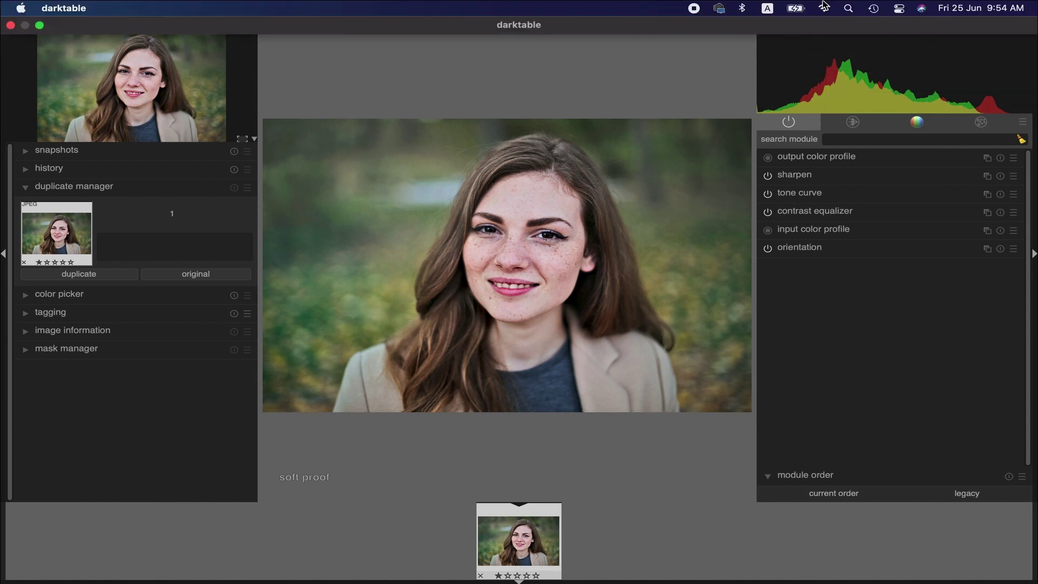